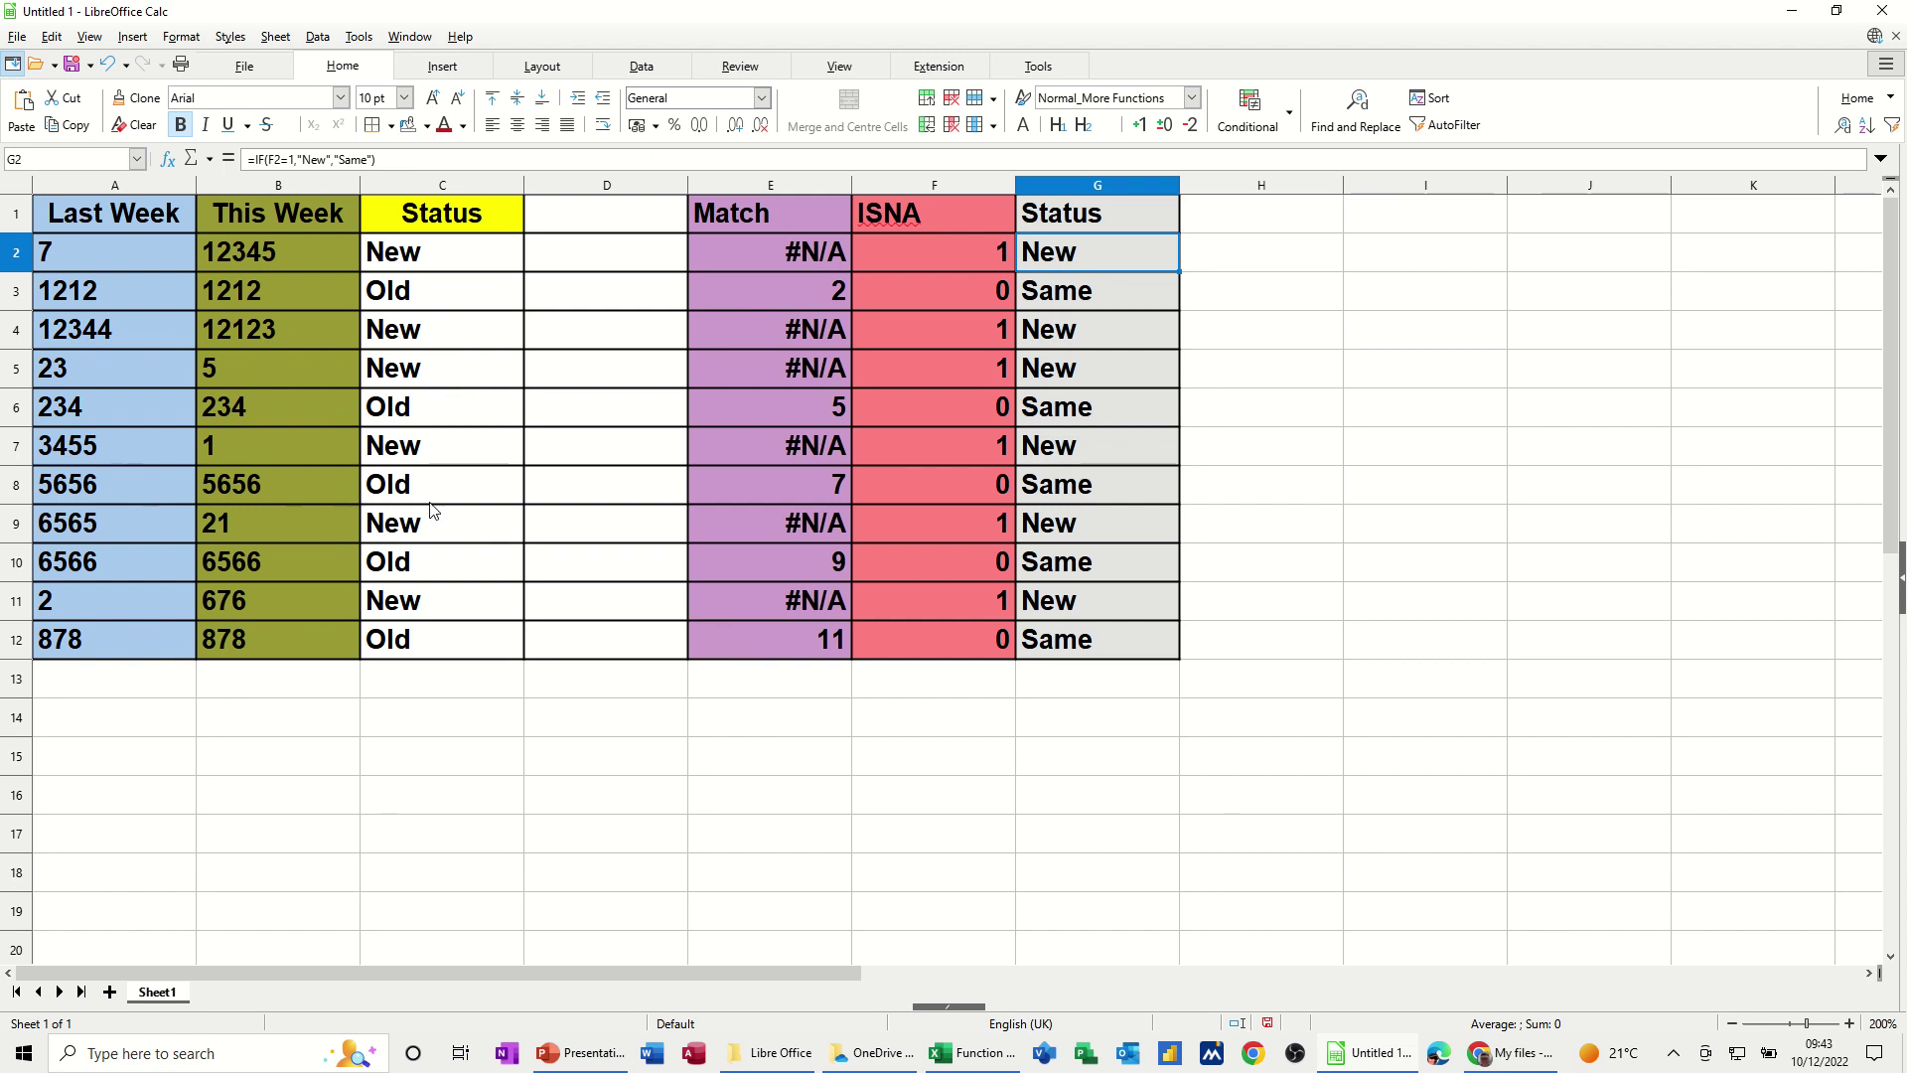
- Inspect the C2 status formula and the LastWeek and thisweek named ranges
click(421, 255)
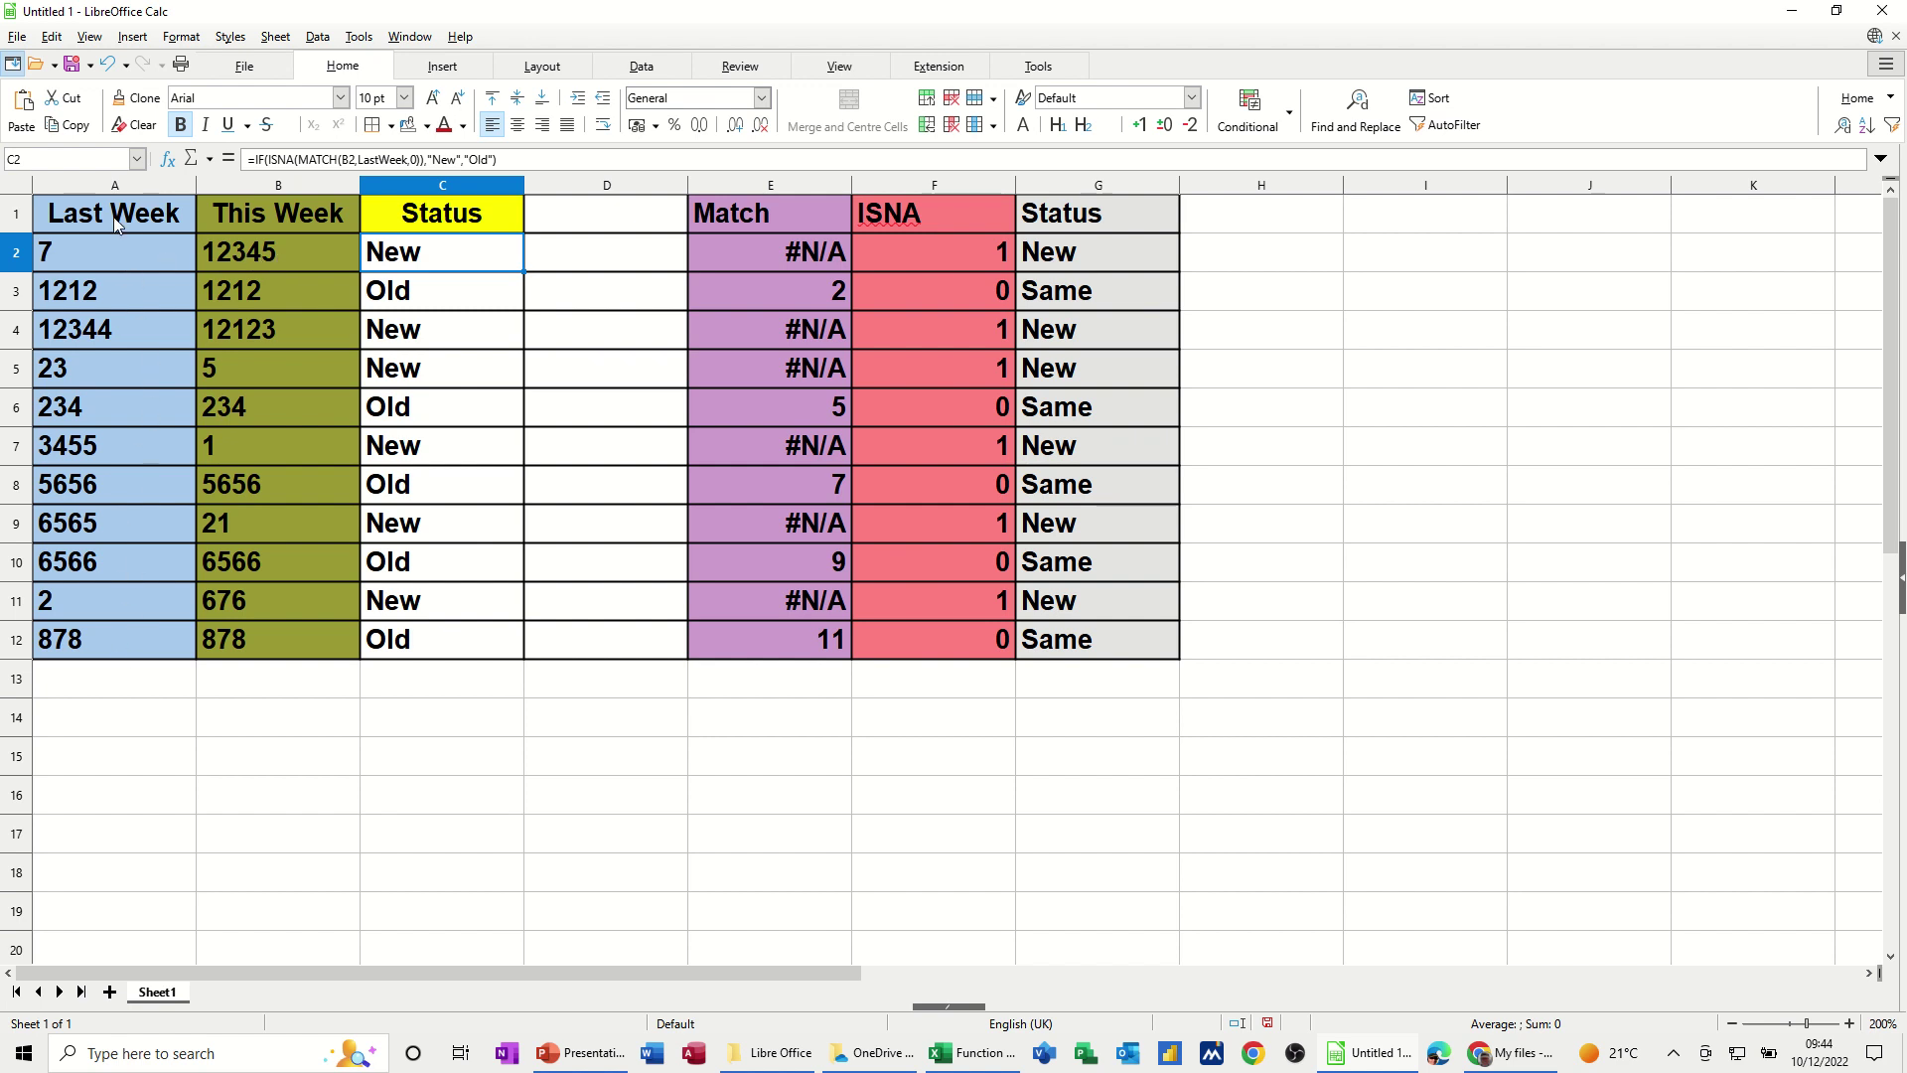
click(87, 254)
drag(104, 254, 113, 632)
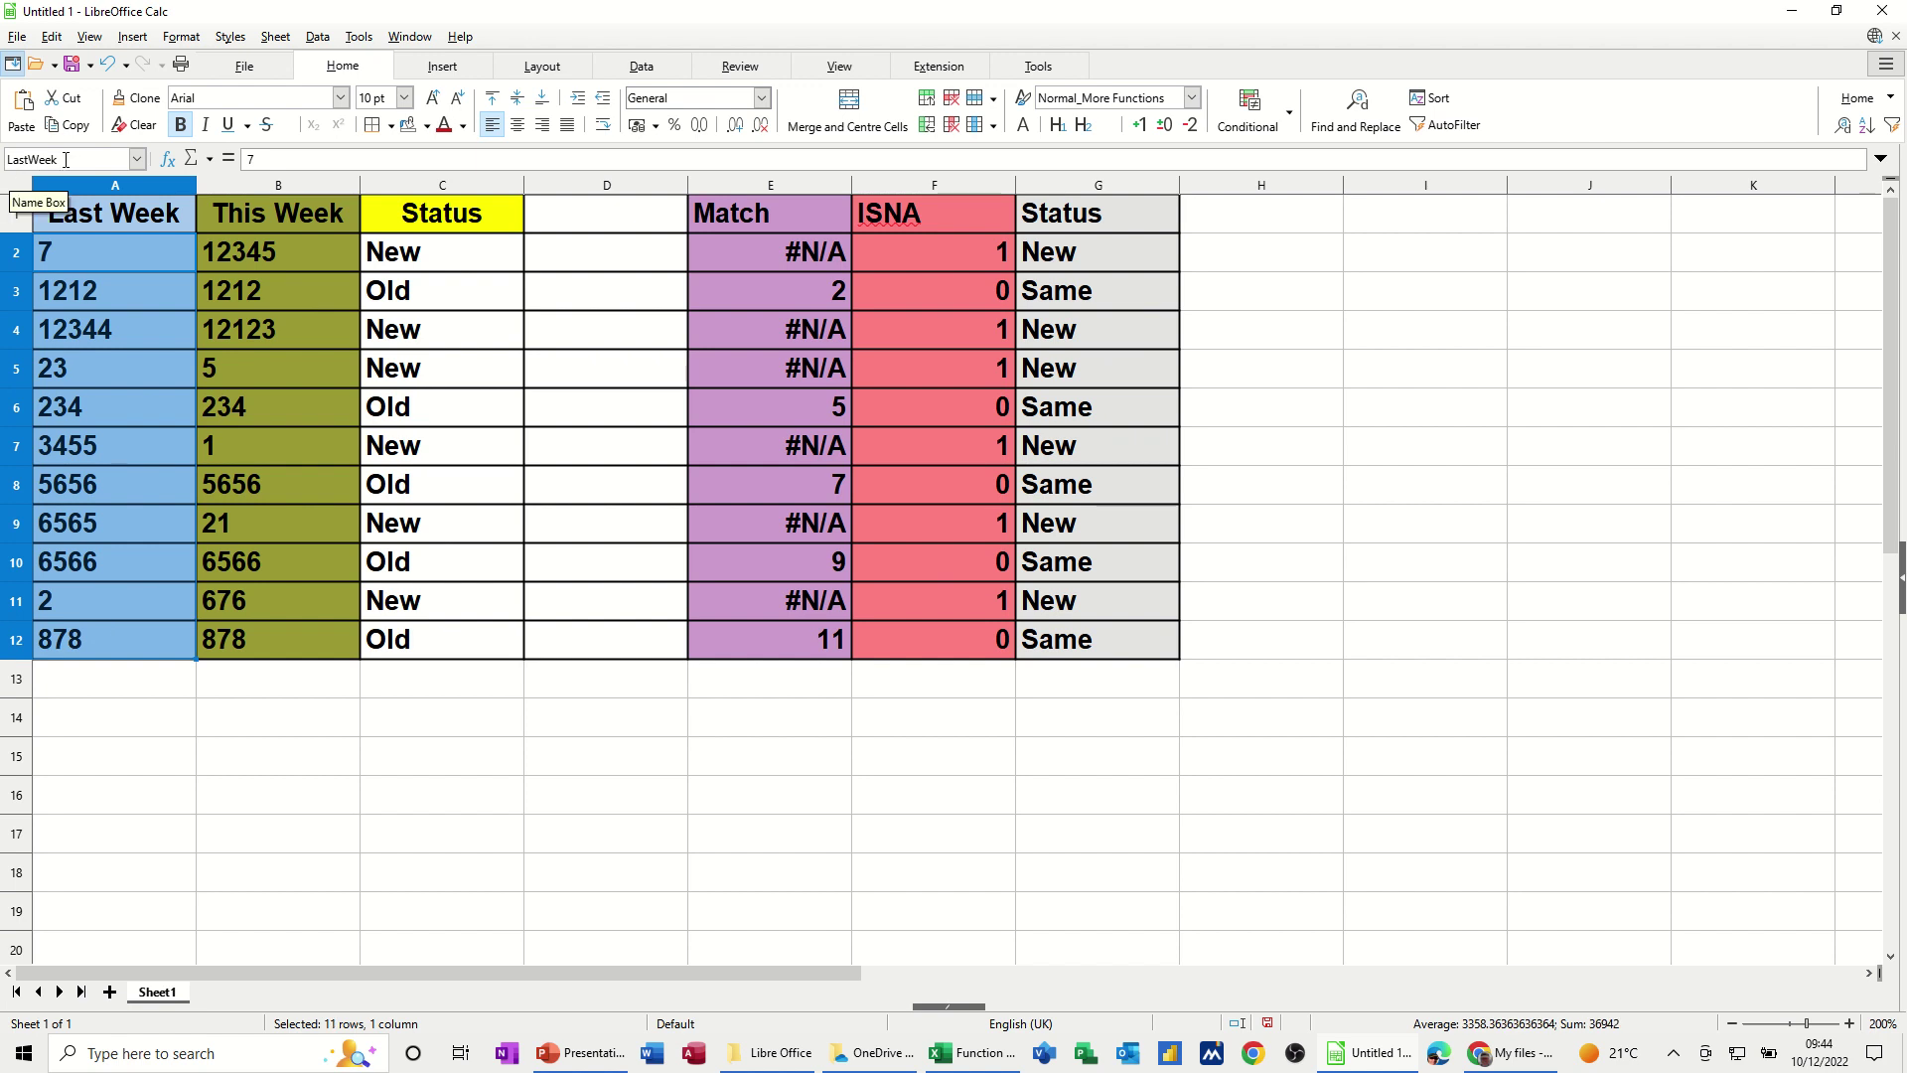
click(234, 250)
drag(245, 251, 263, 631)
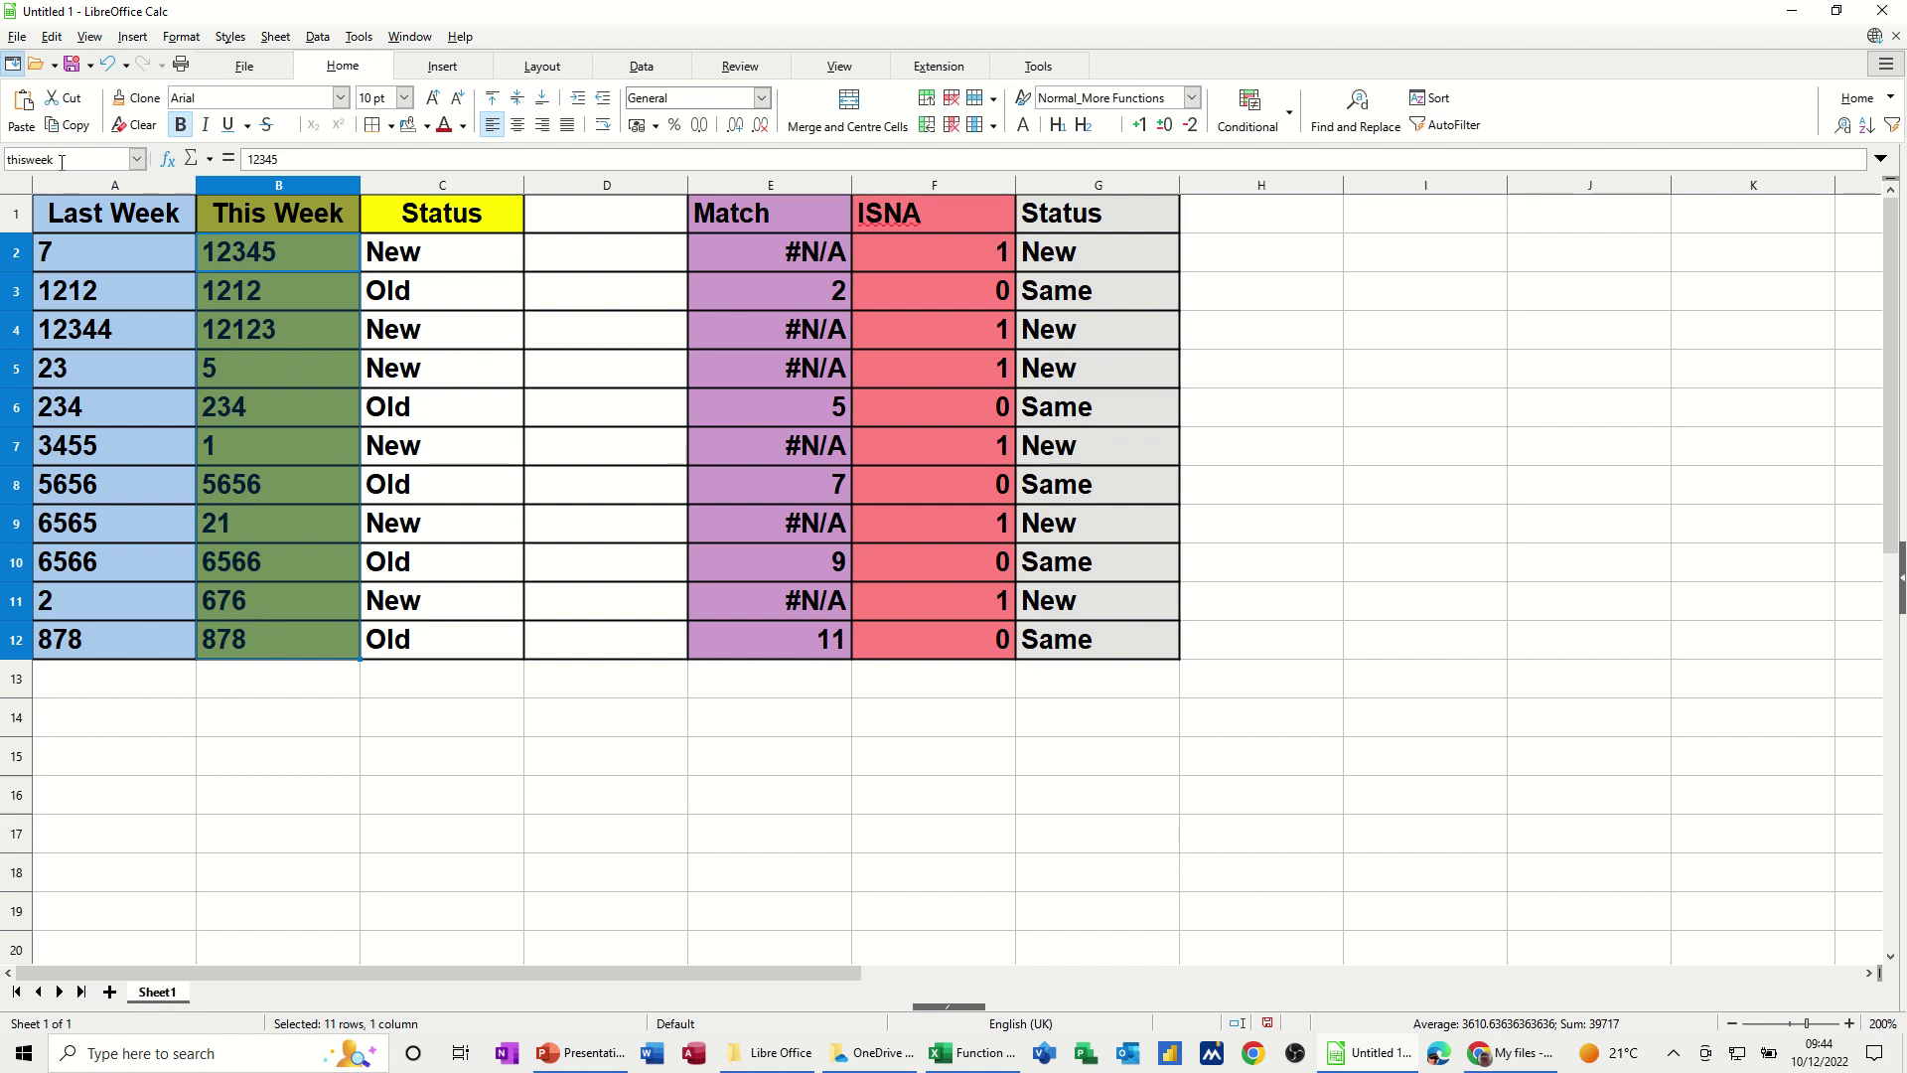
click(369, 251)
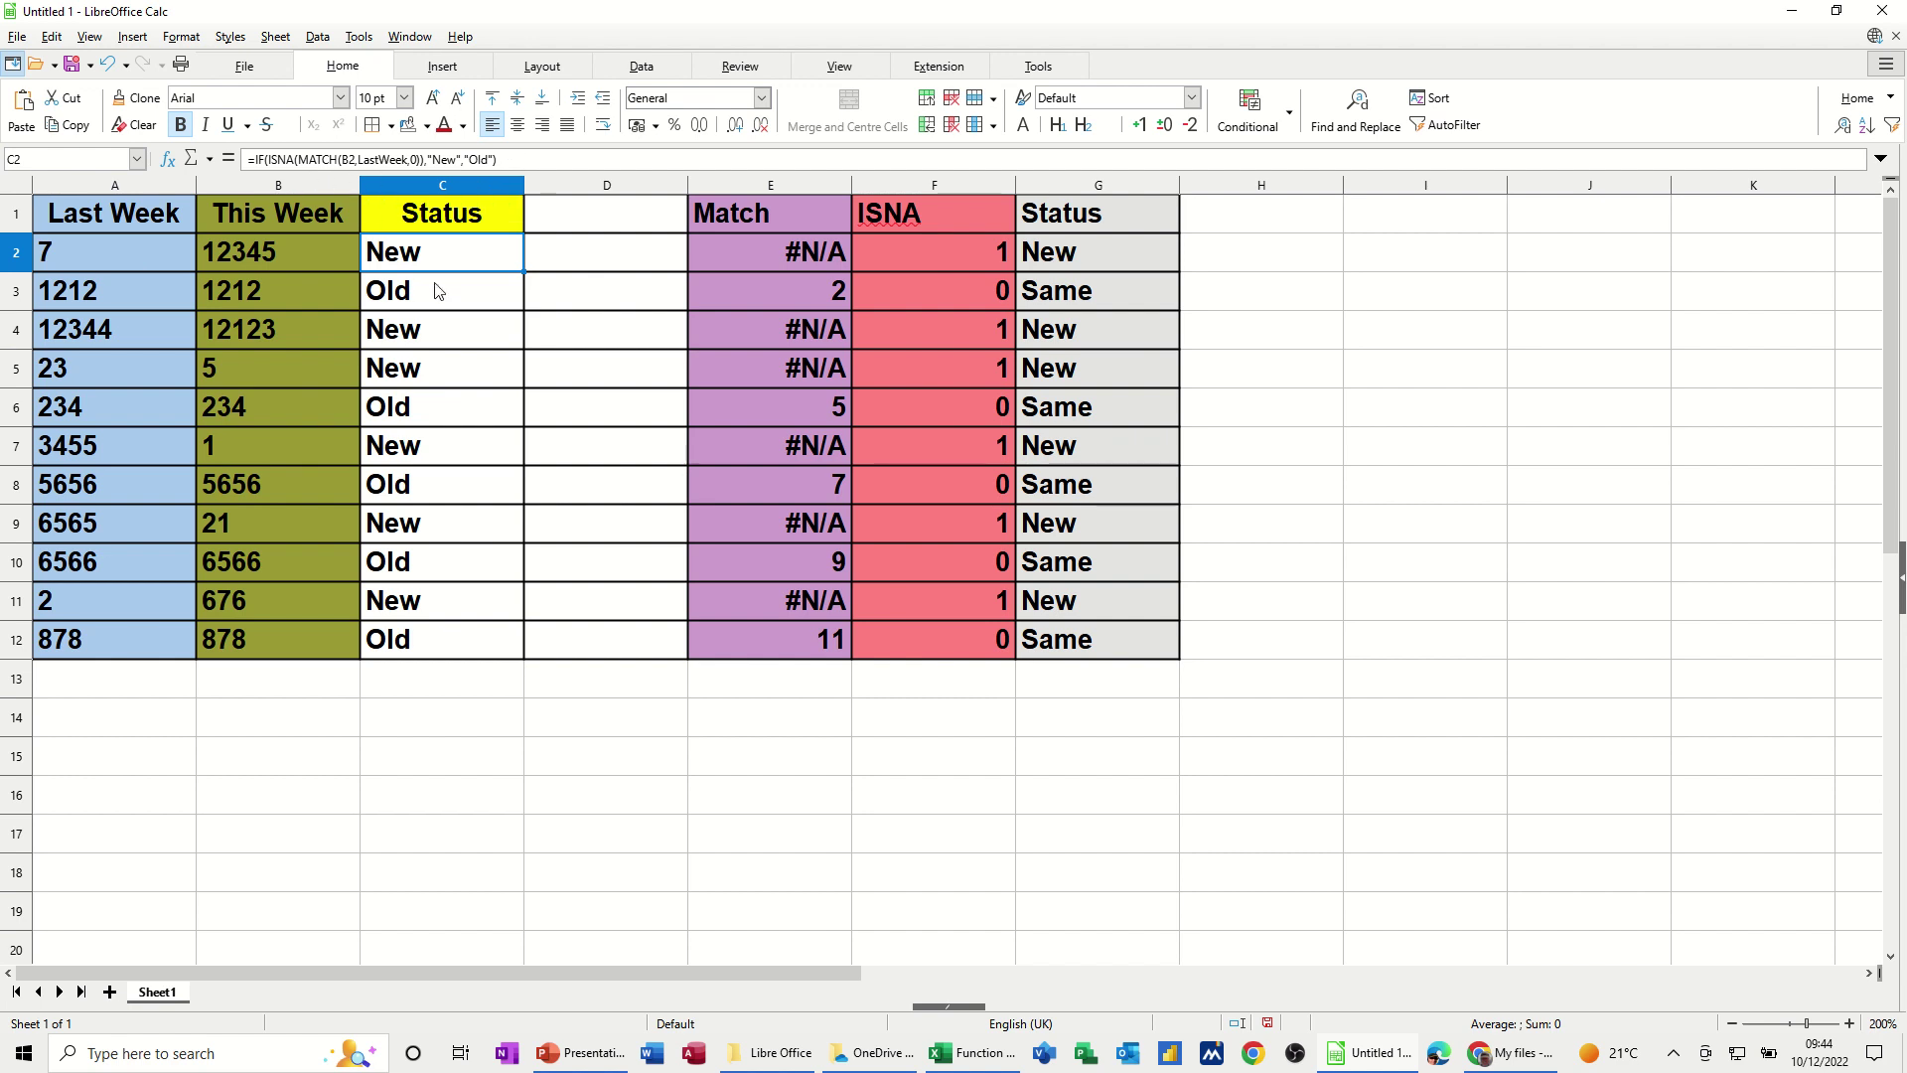
- Review the example MATCH, ISNA and IF formulas in columns E, F and G
click(747, 251)
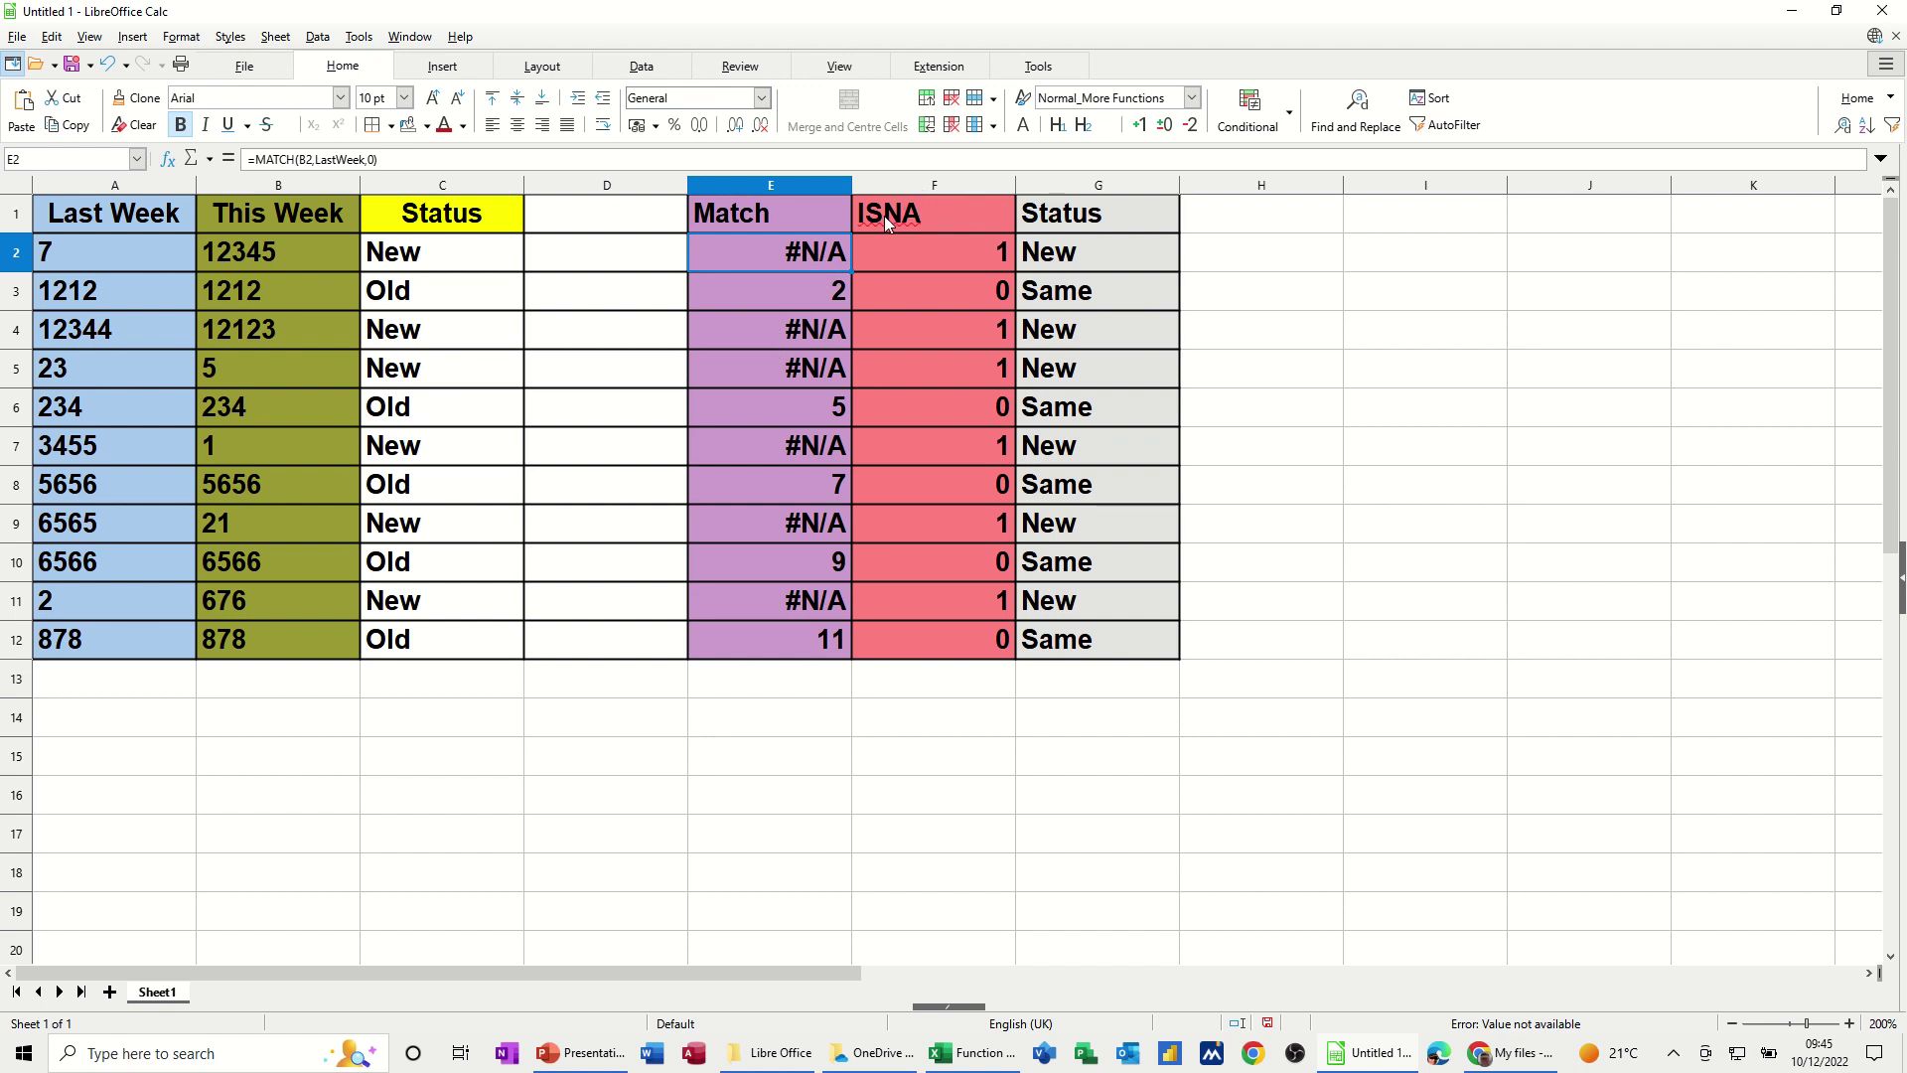
click(916, 256)
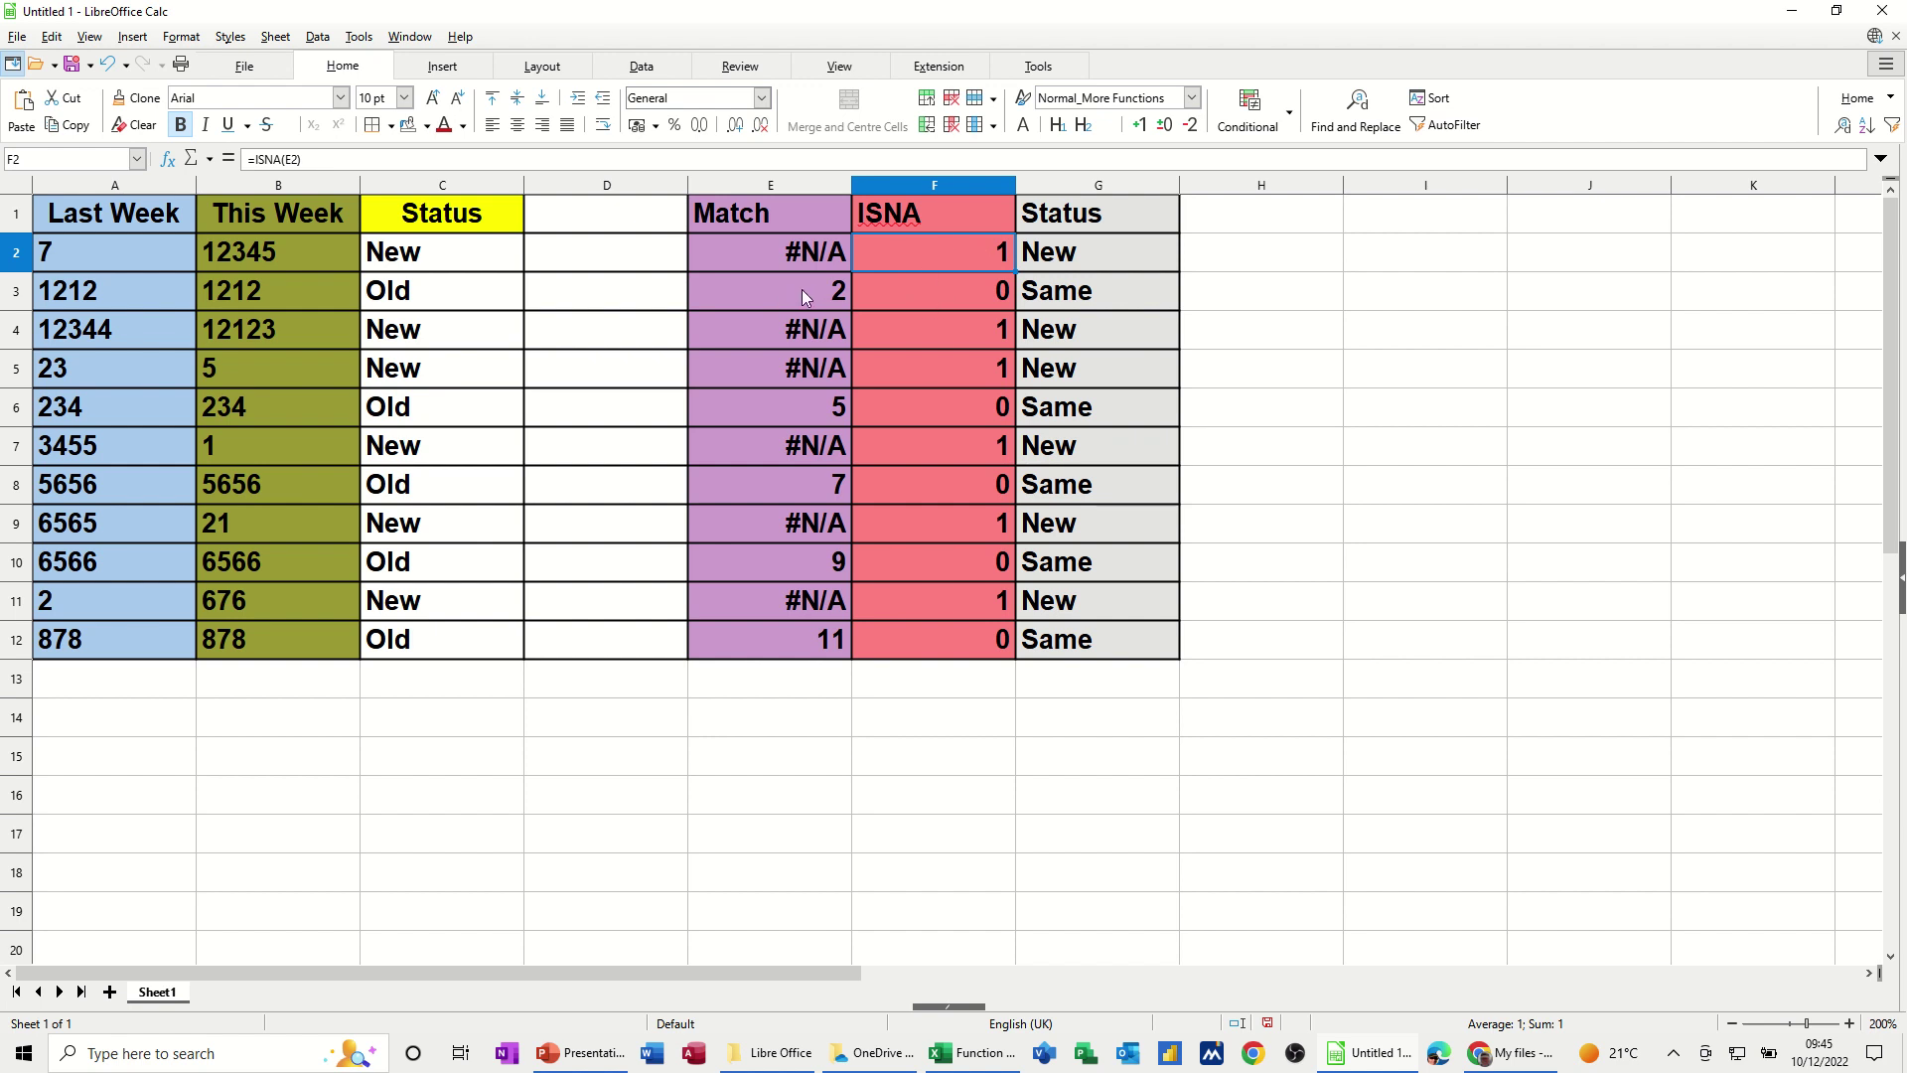
click(953, 291)
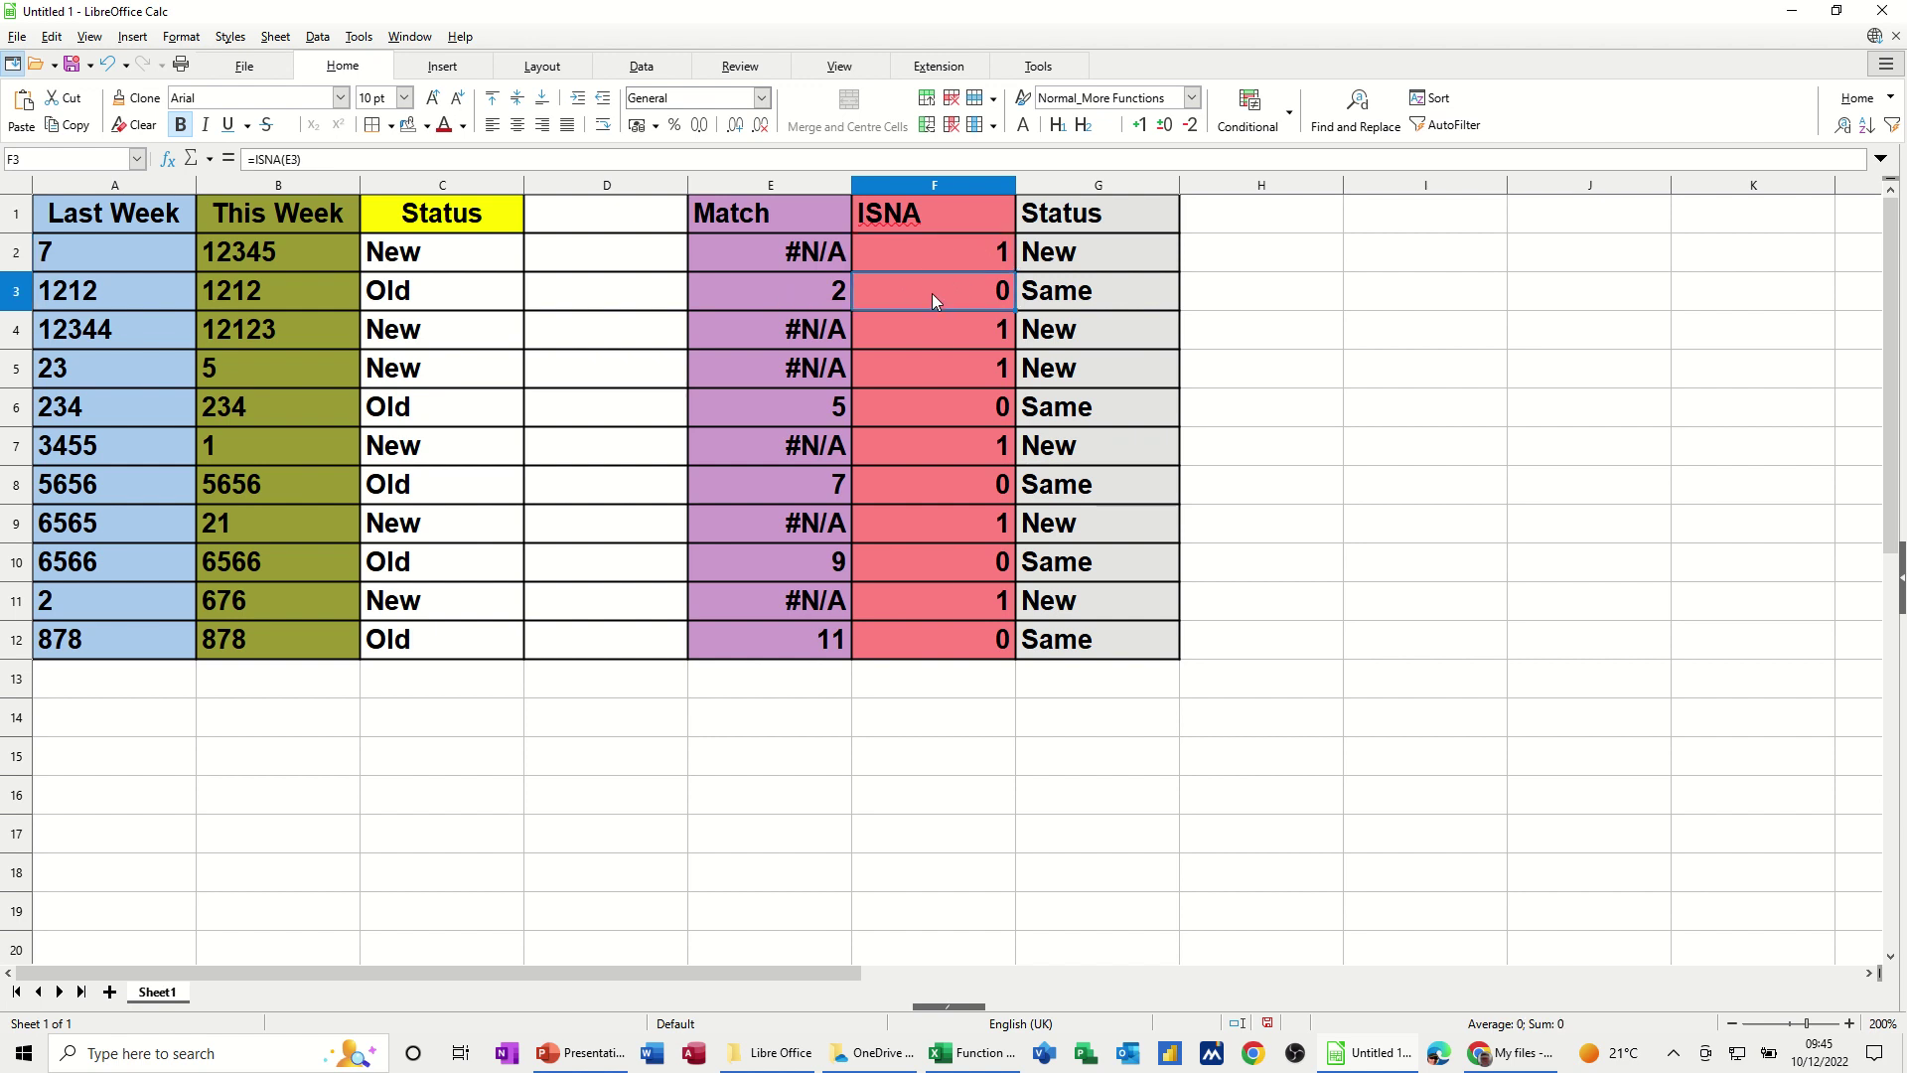
click(951, 253)
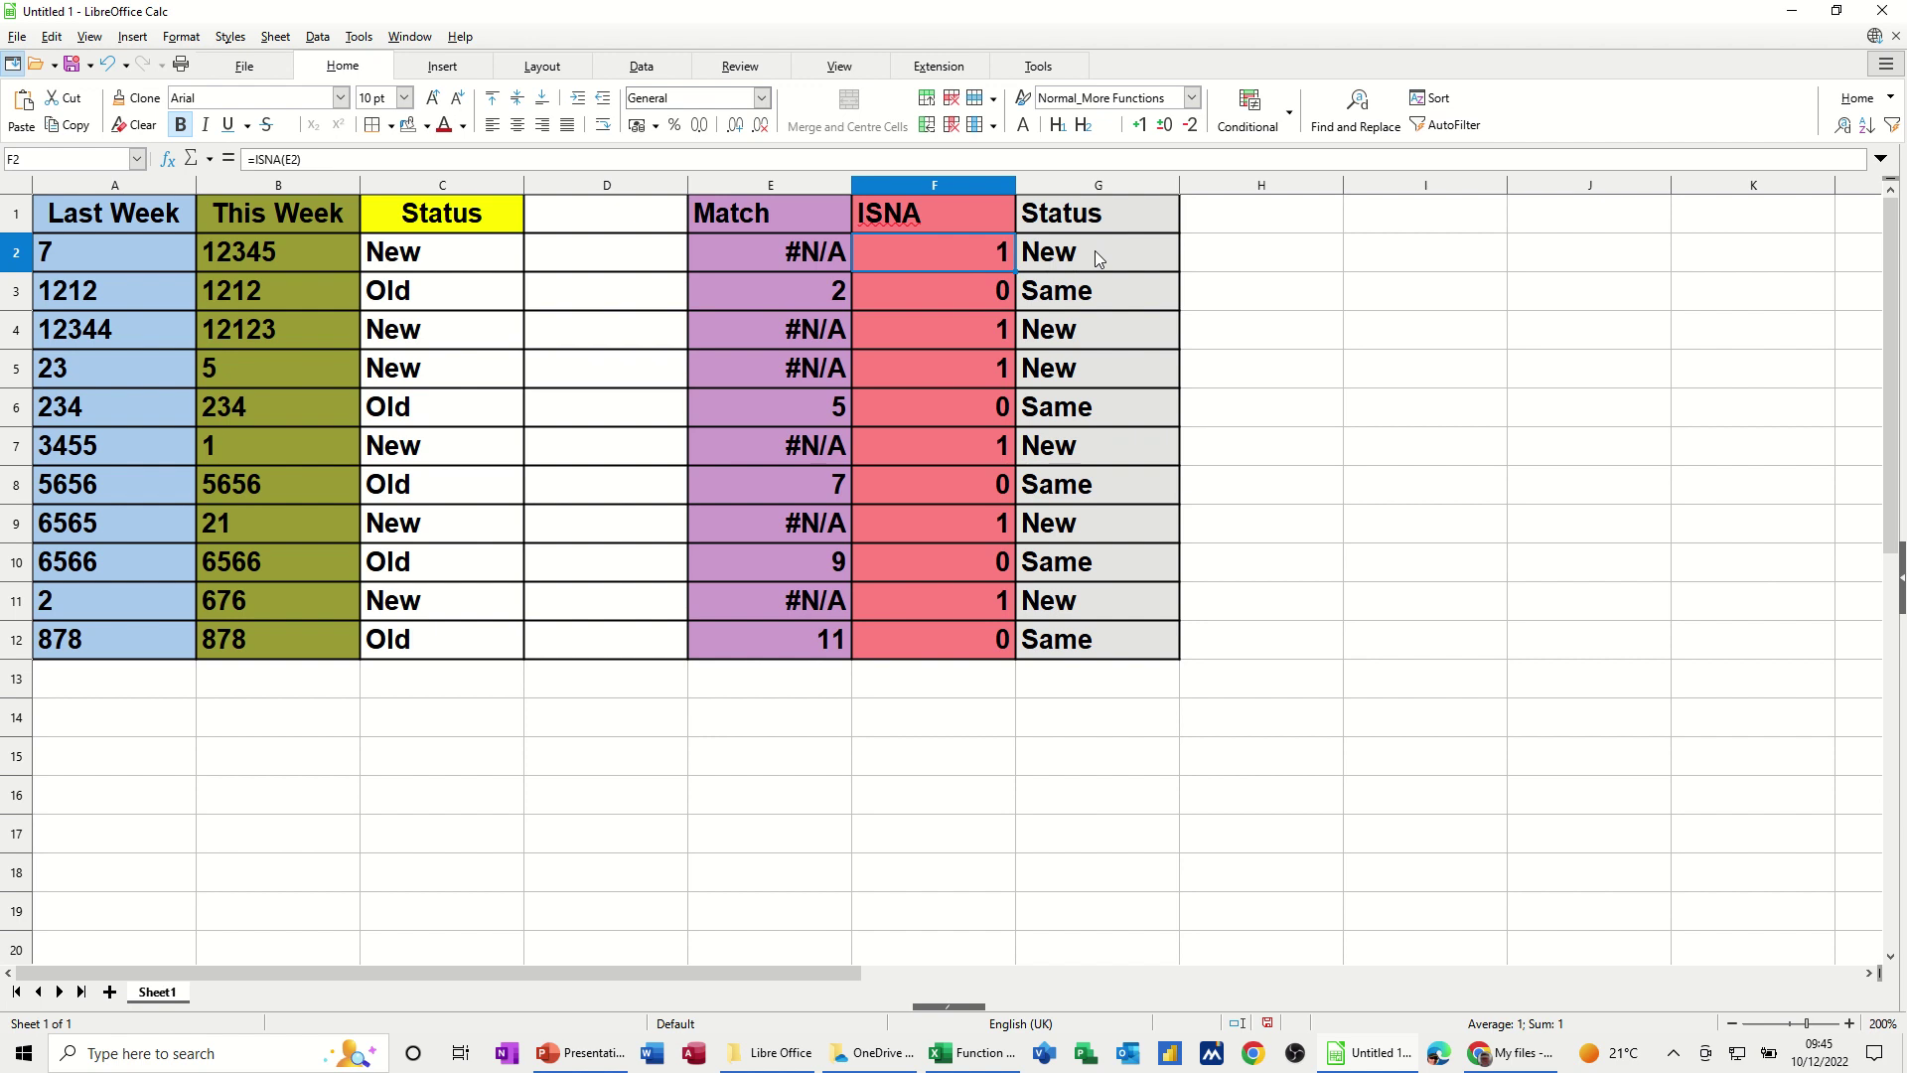
click(1094, 250)
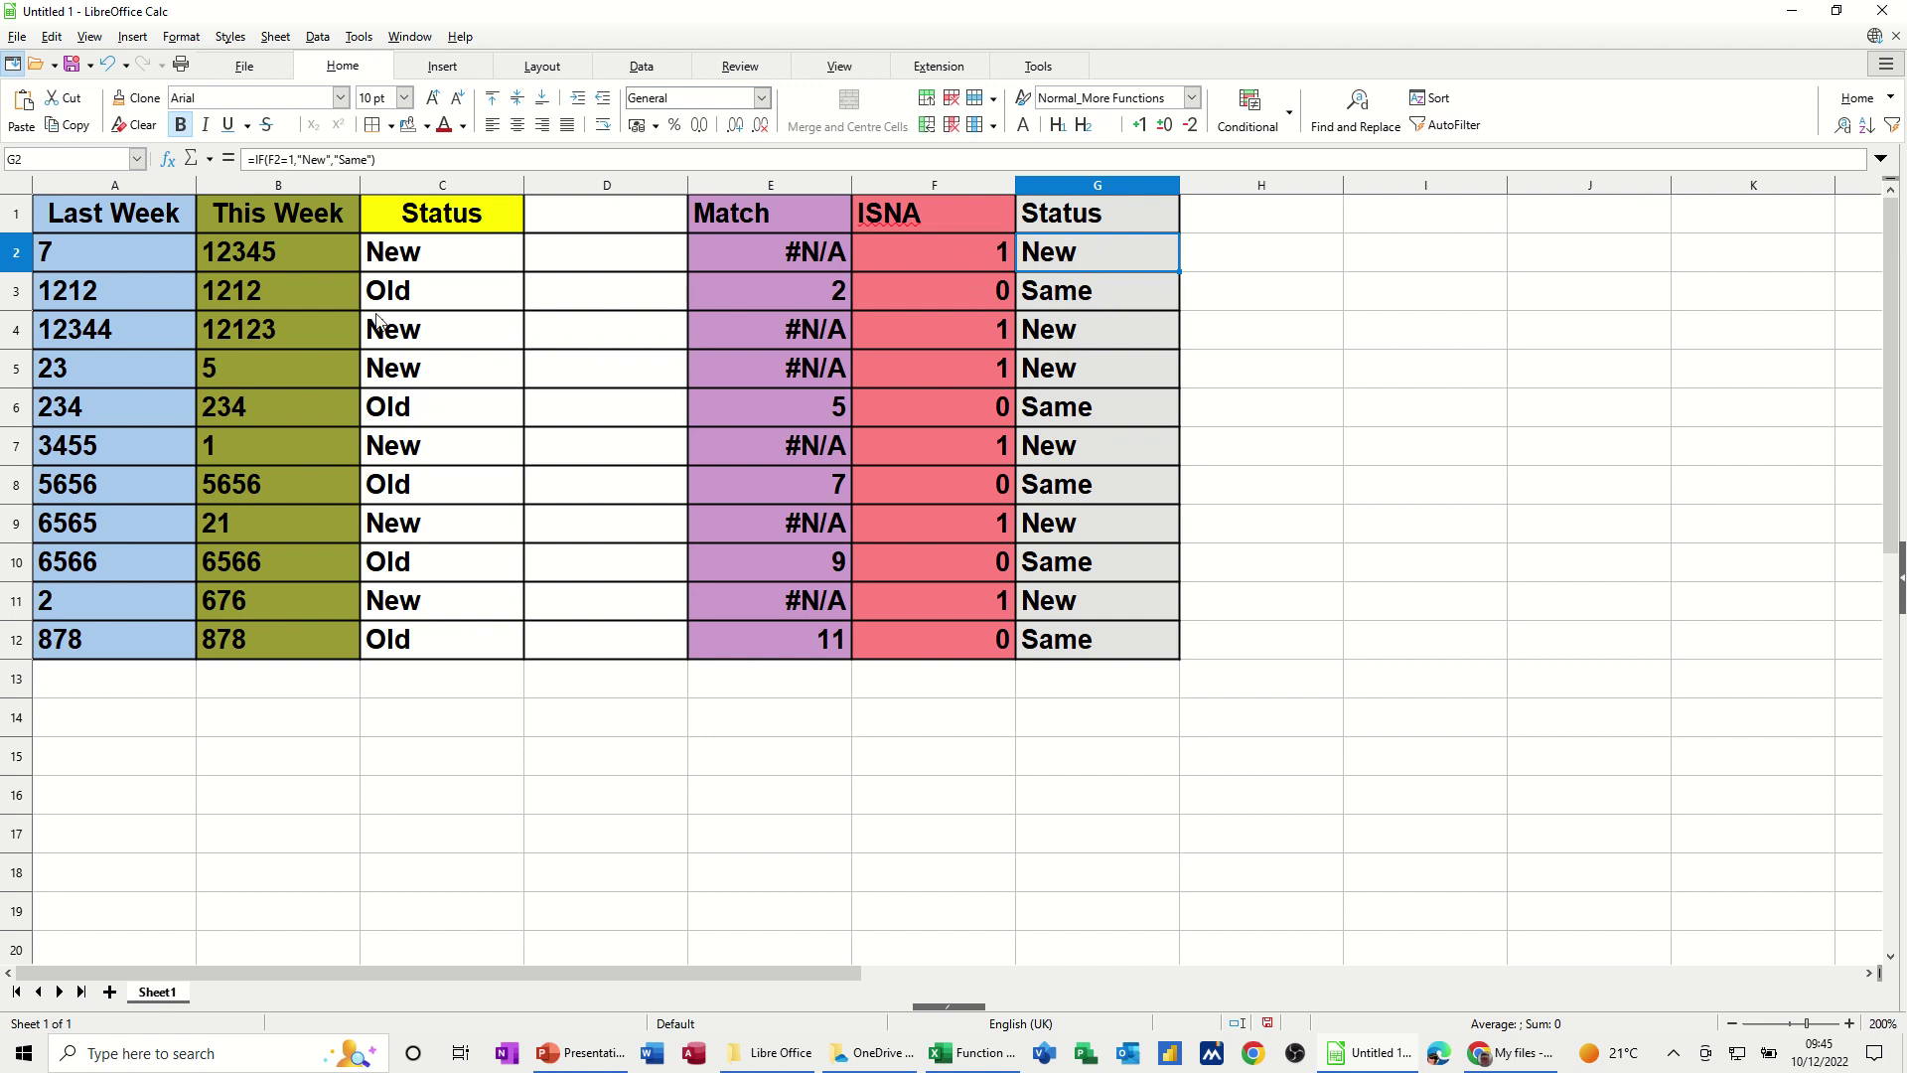
- Widen column D and enter =MATCH(B2,lastweek,0) in D2, which returns #N/A
click(597, 266)
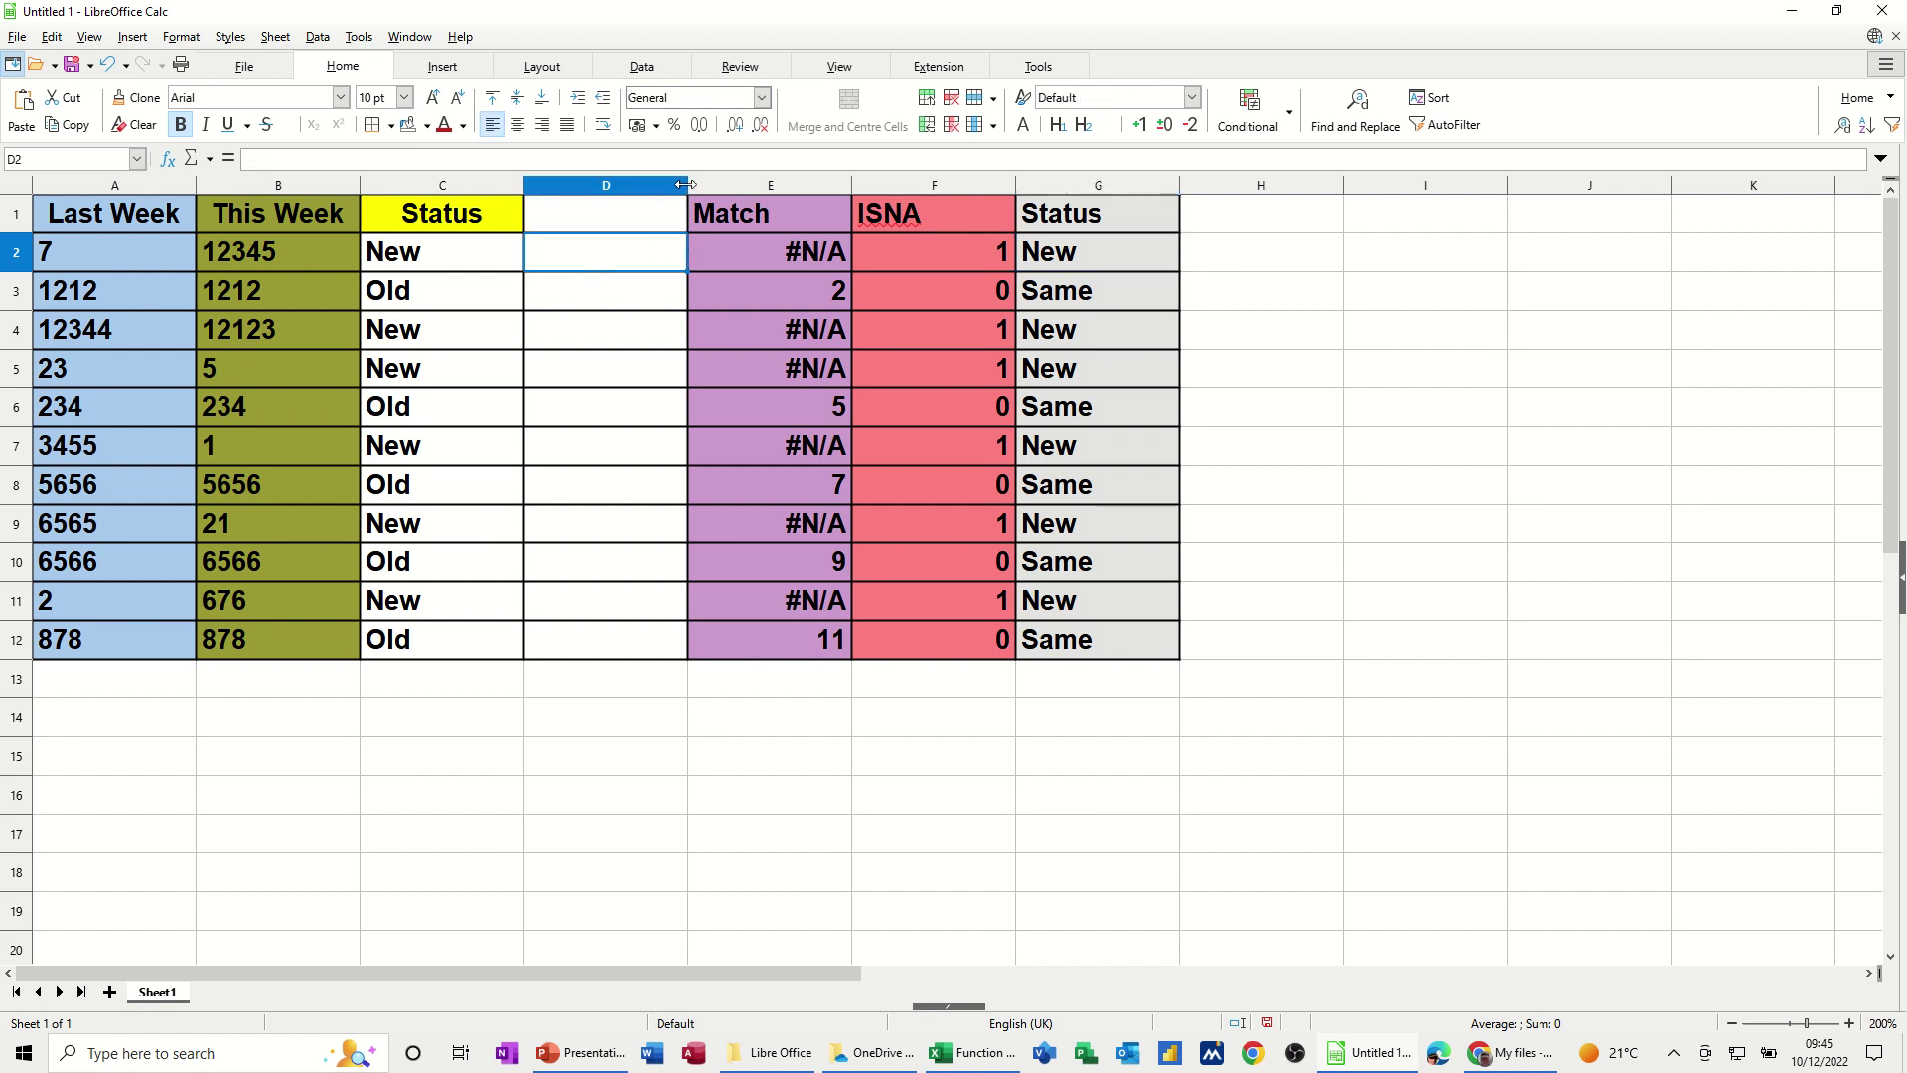
drag(687, 189, 803, 188)
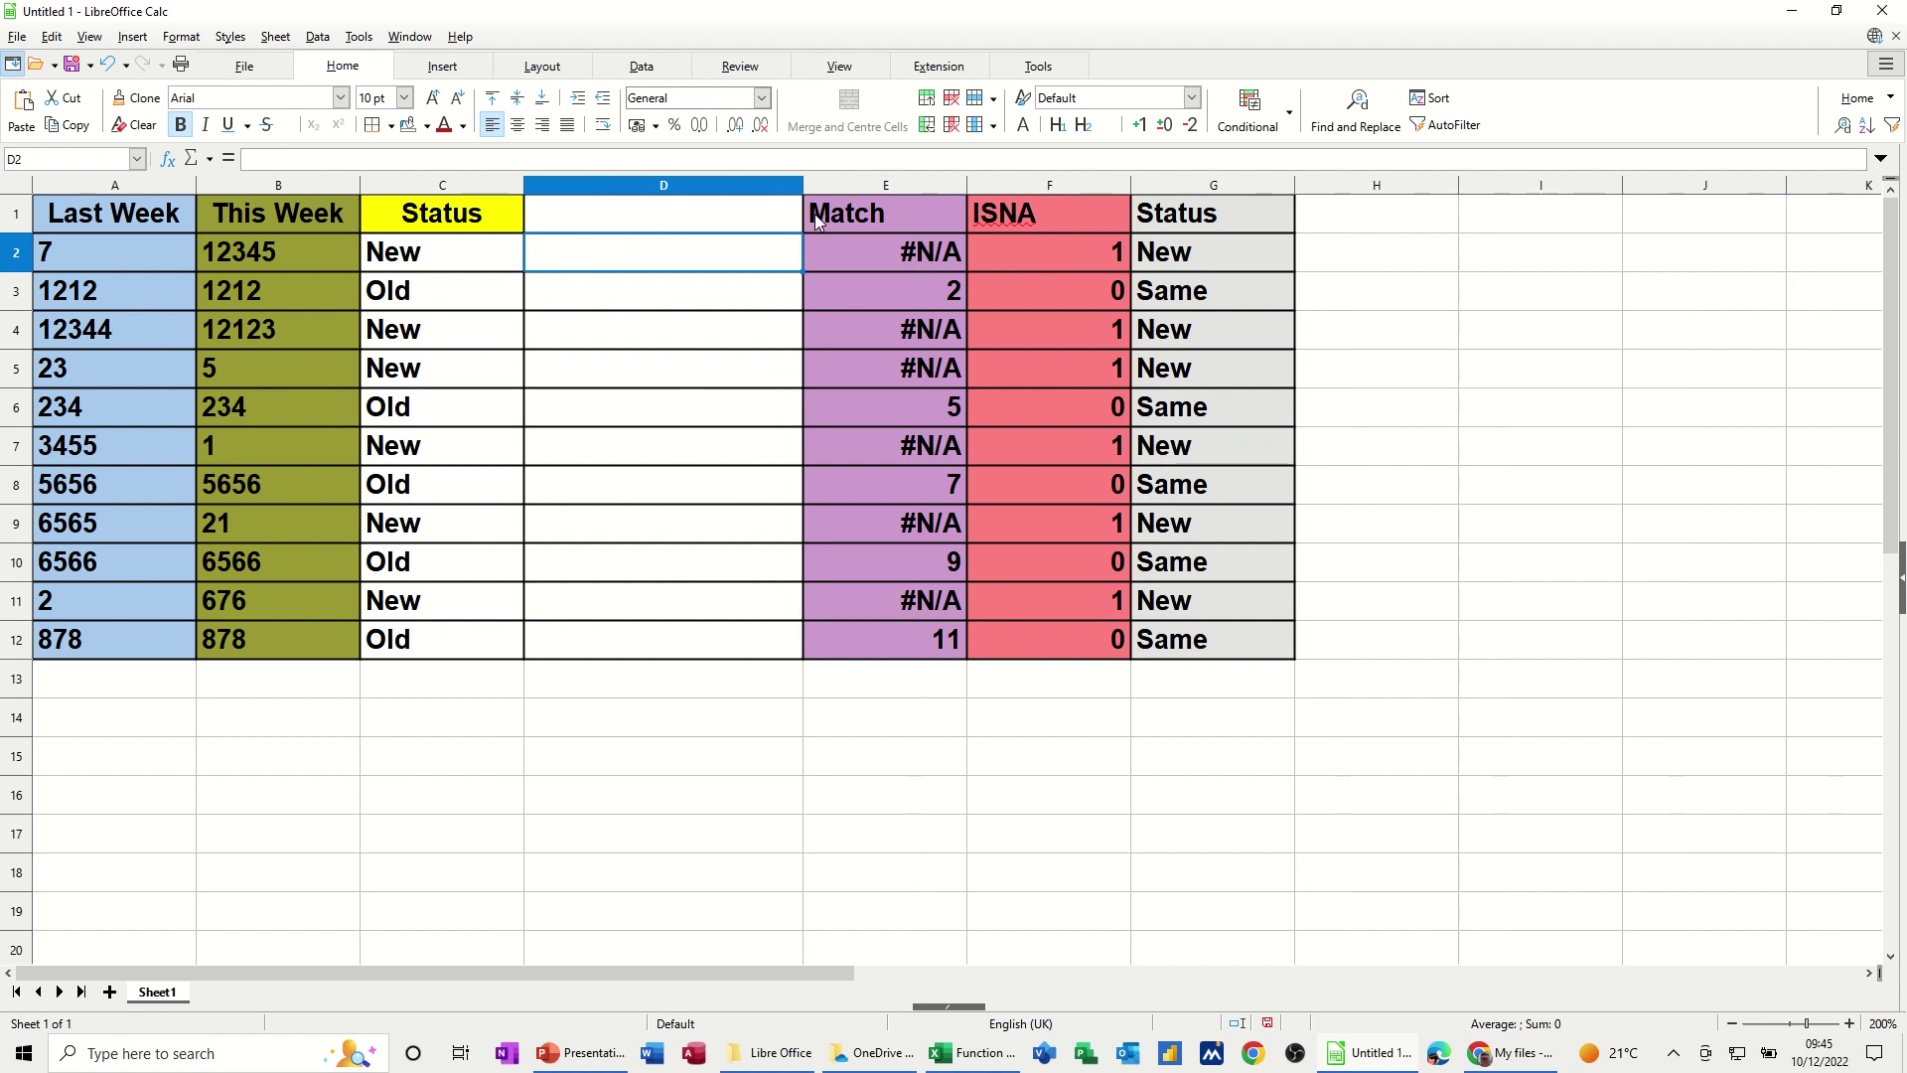
text(=match()
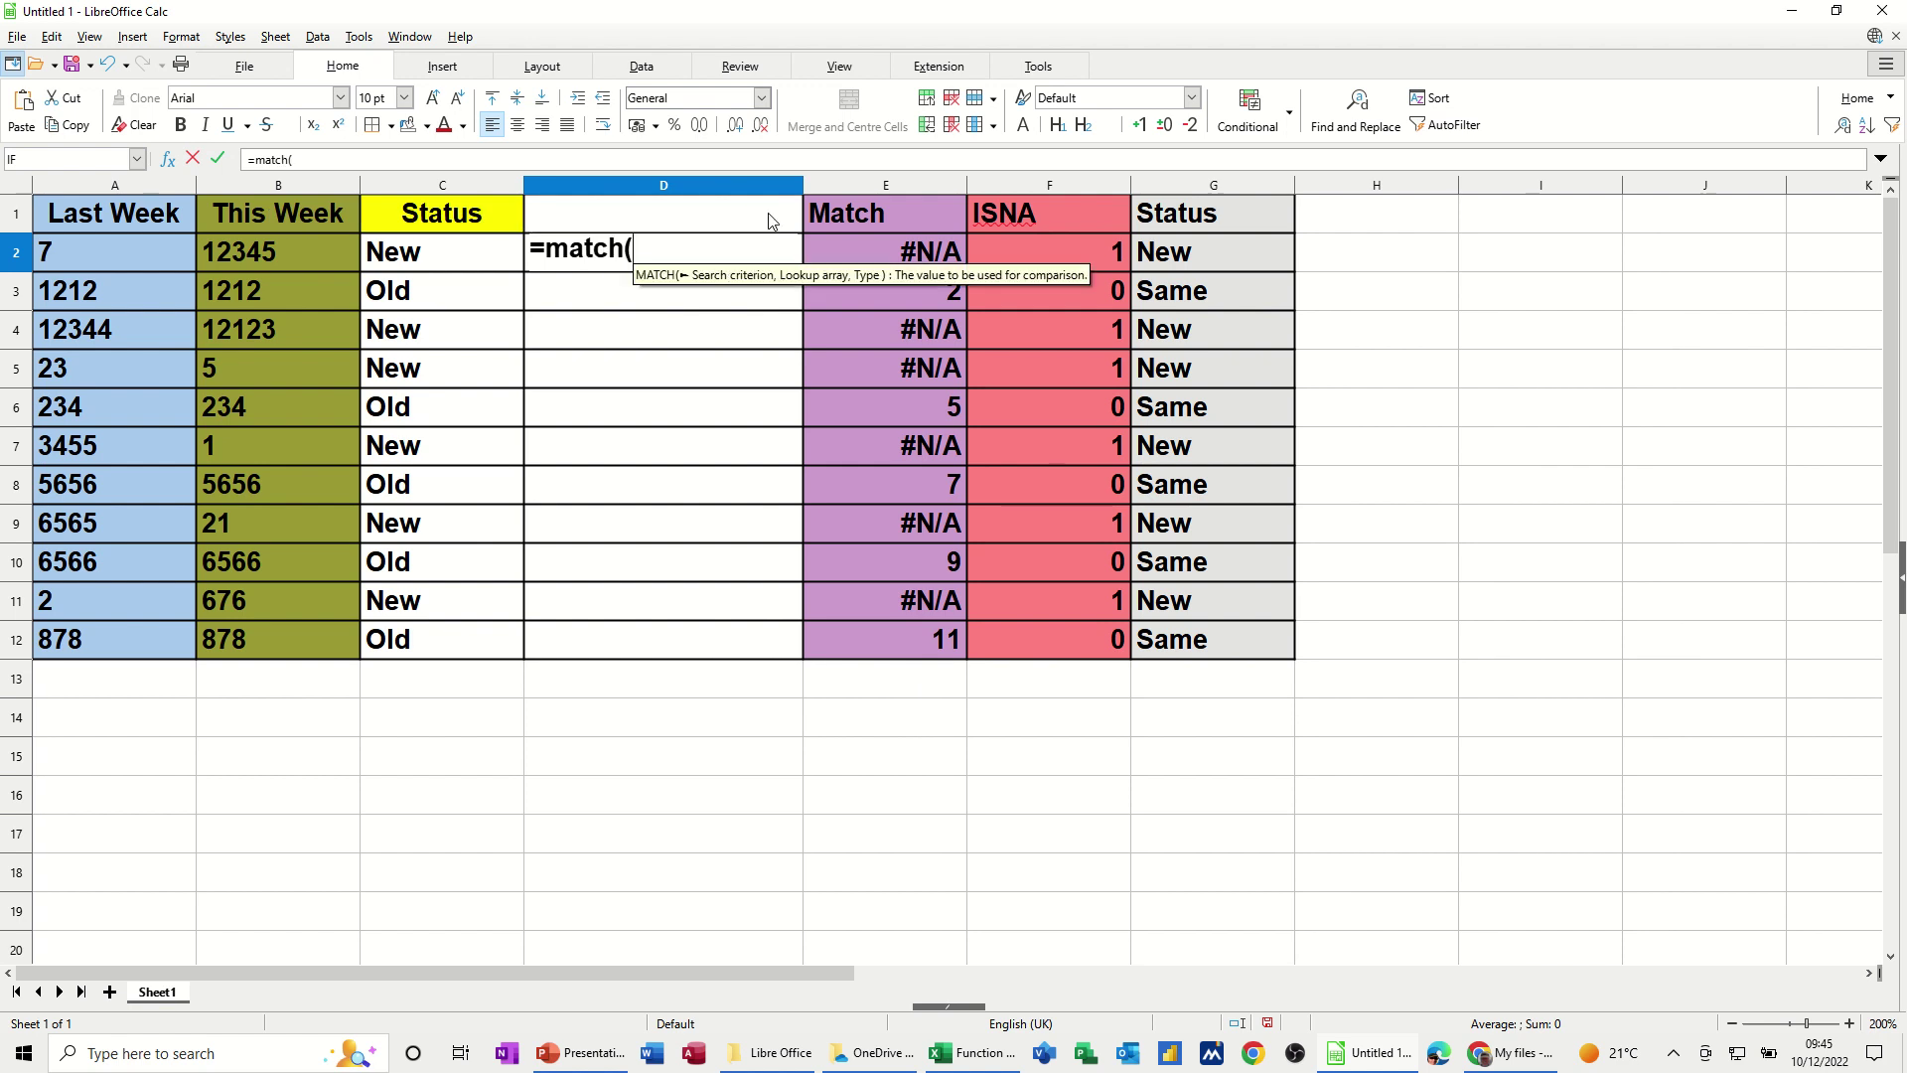
click(242, 249)
text(,l)
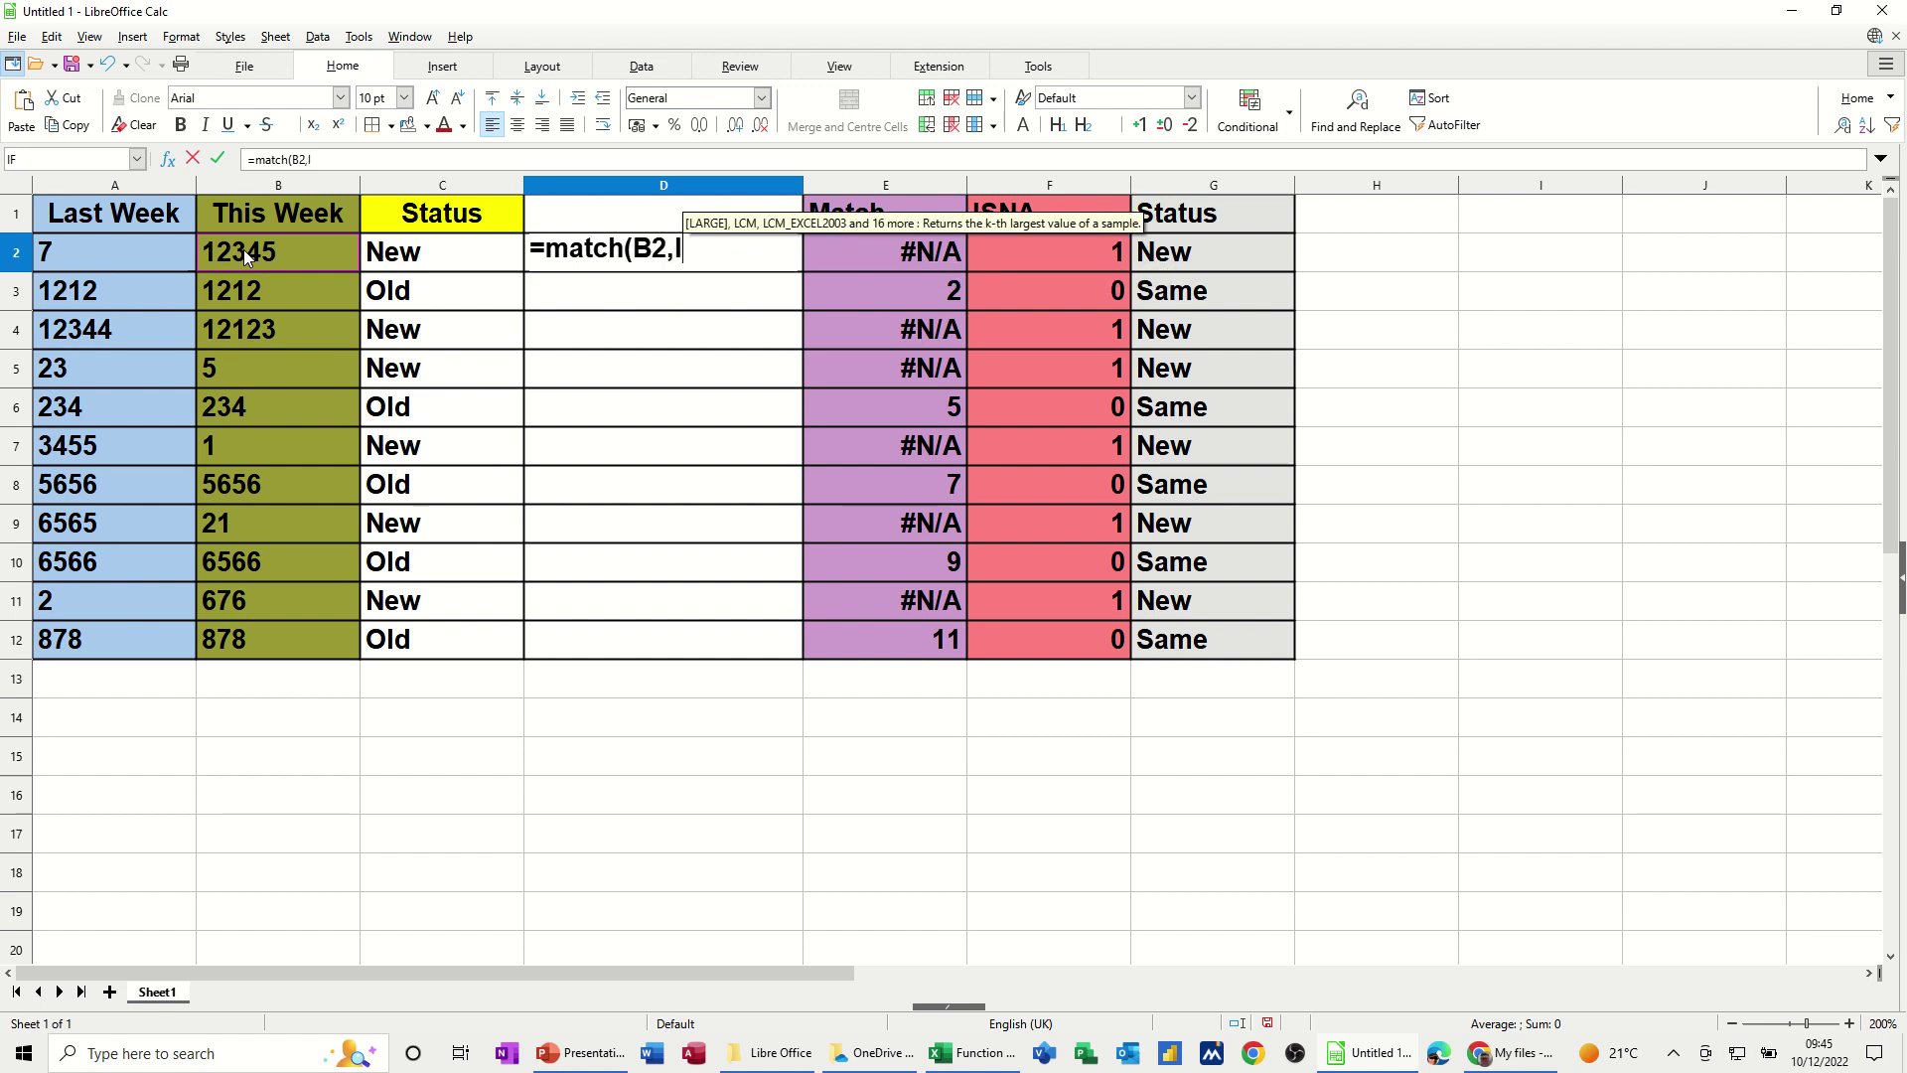
text(astweek)
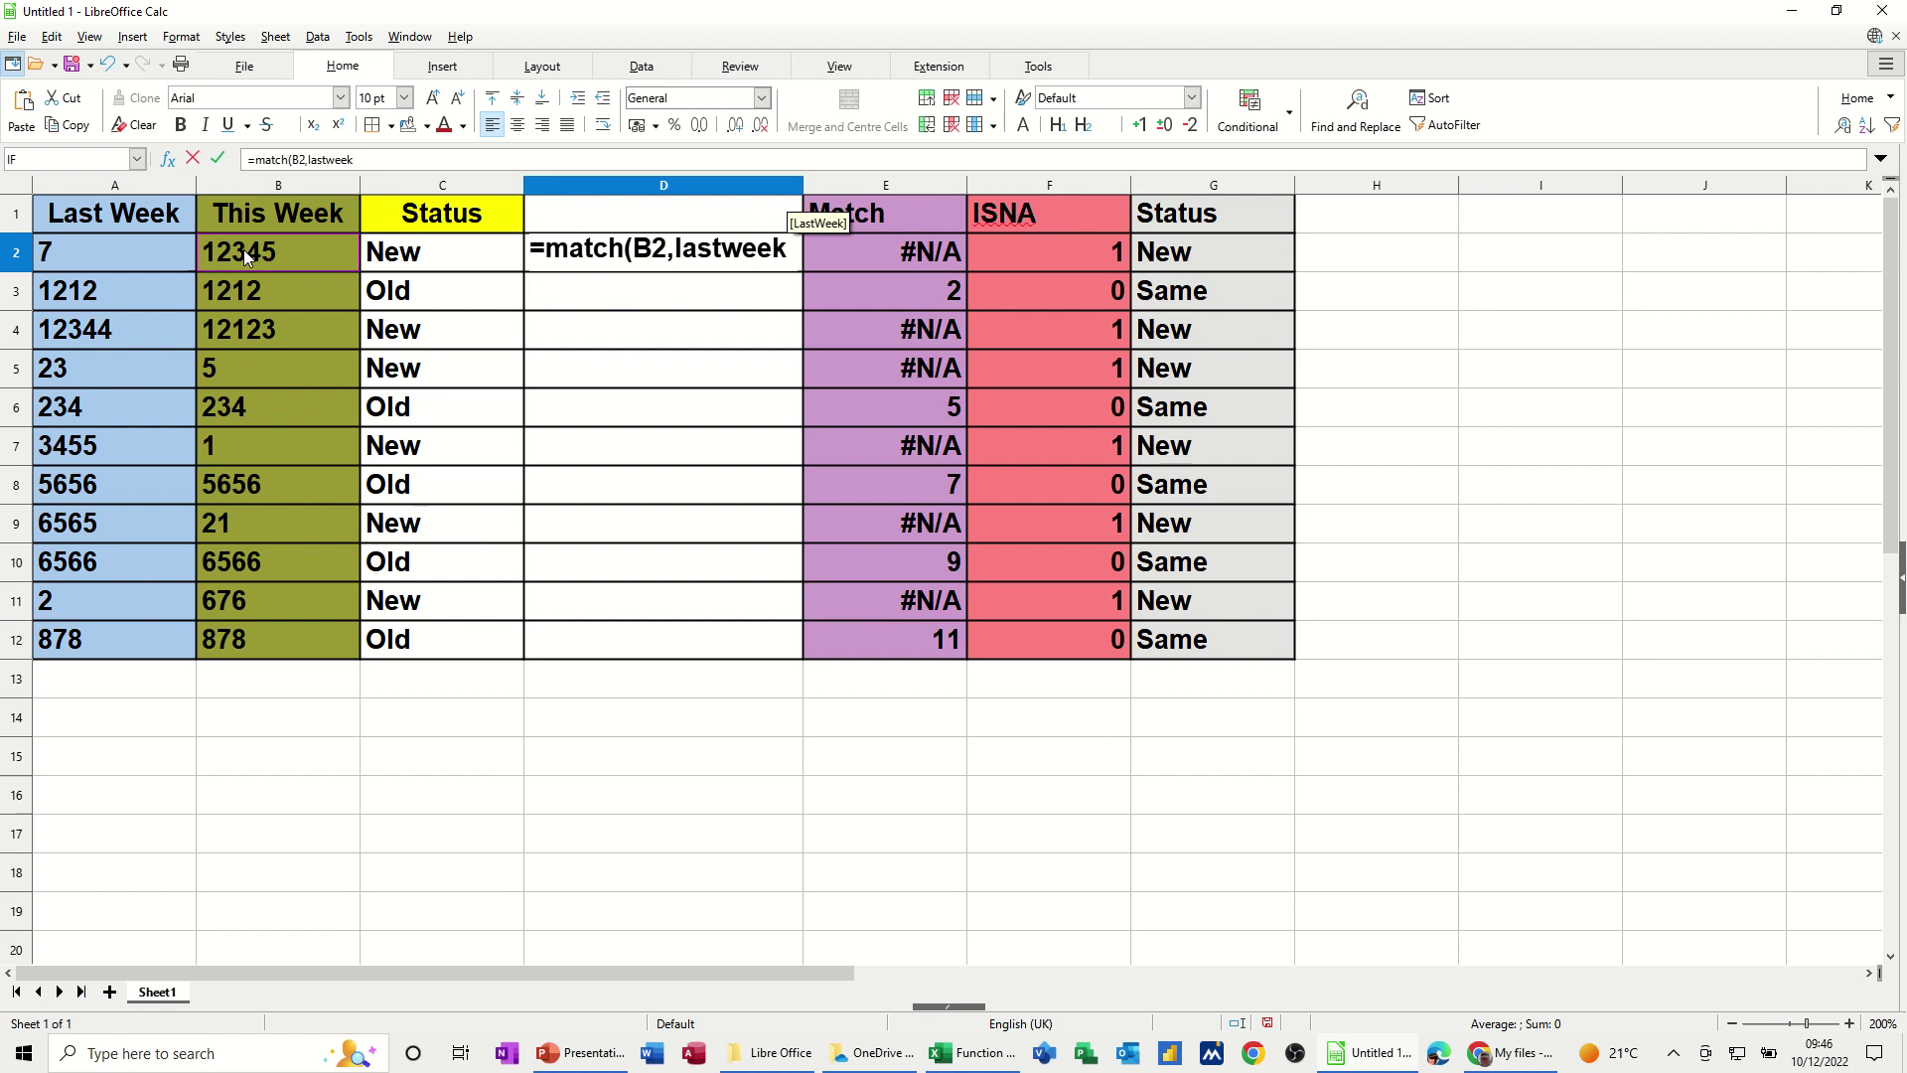
text(,)
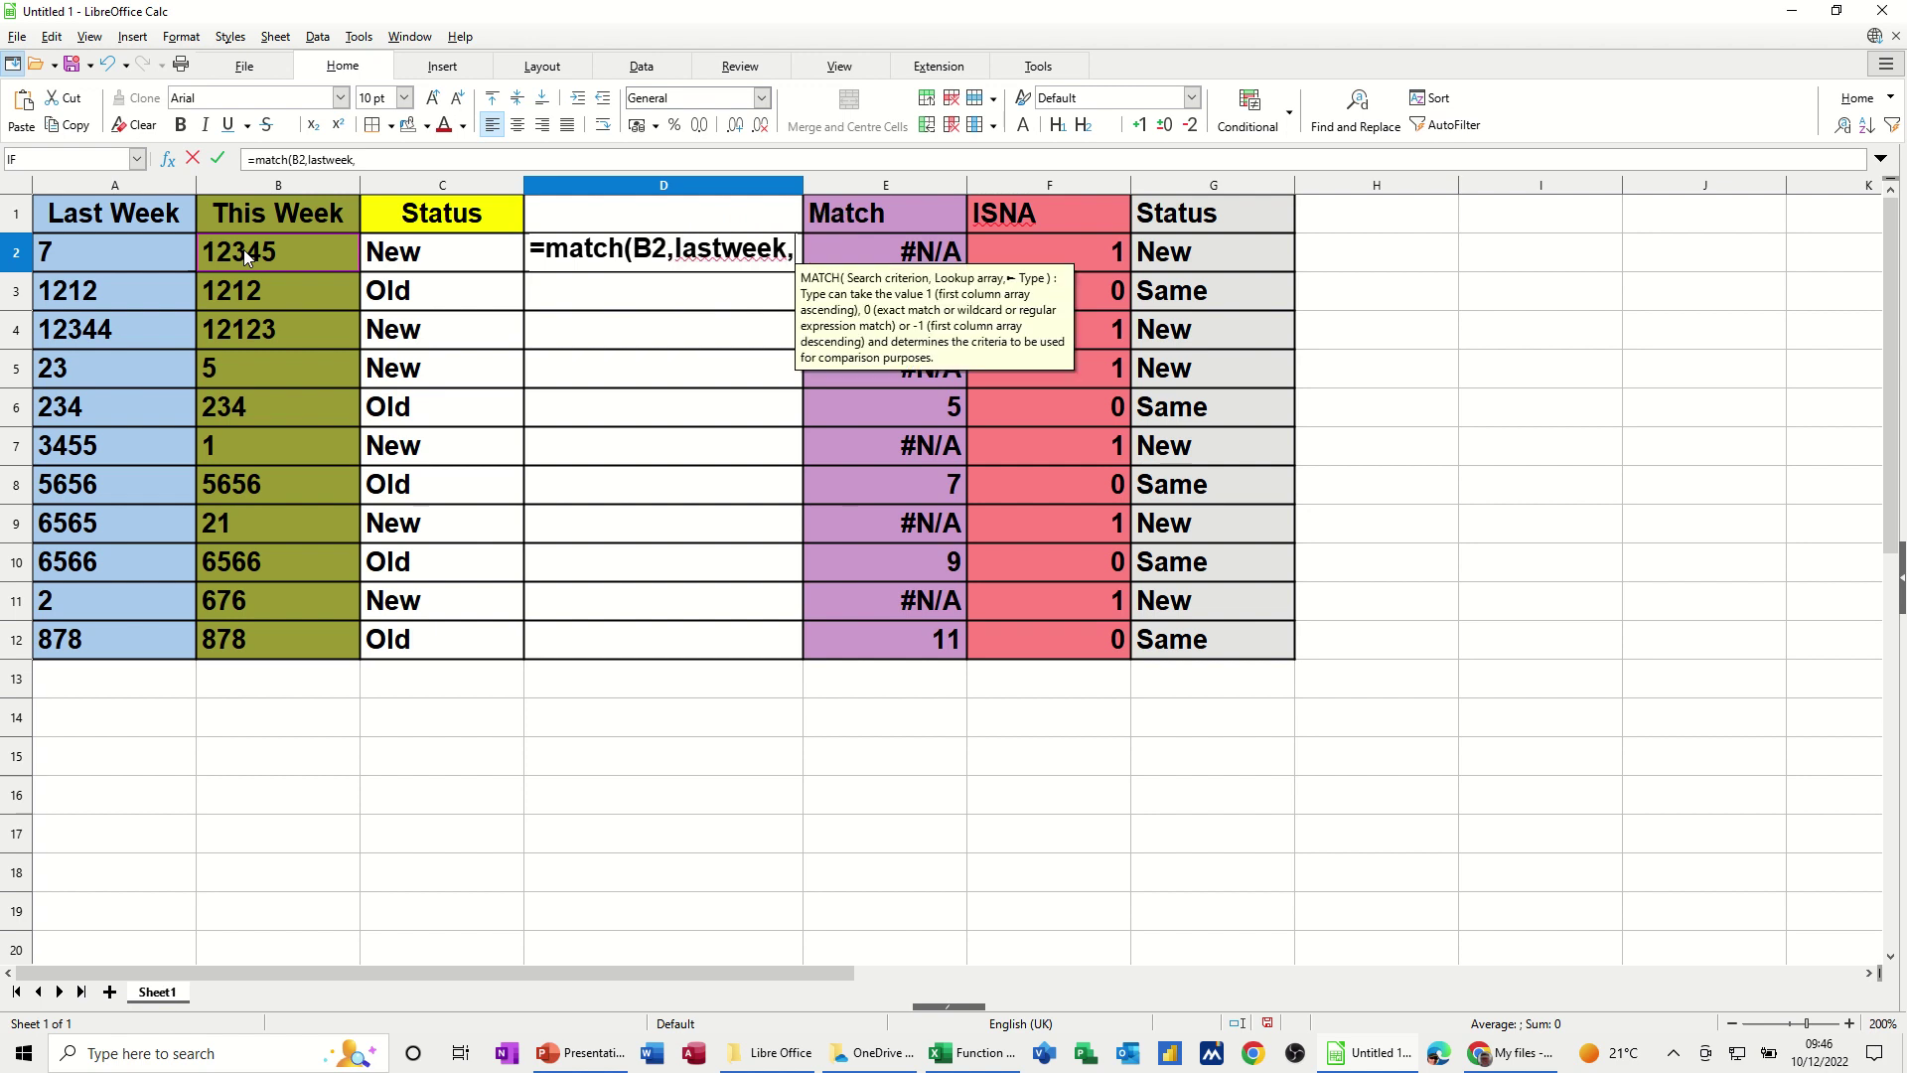
text(0)
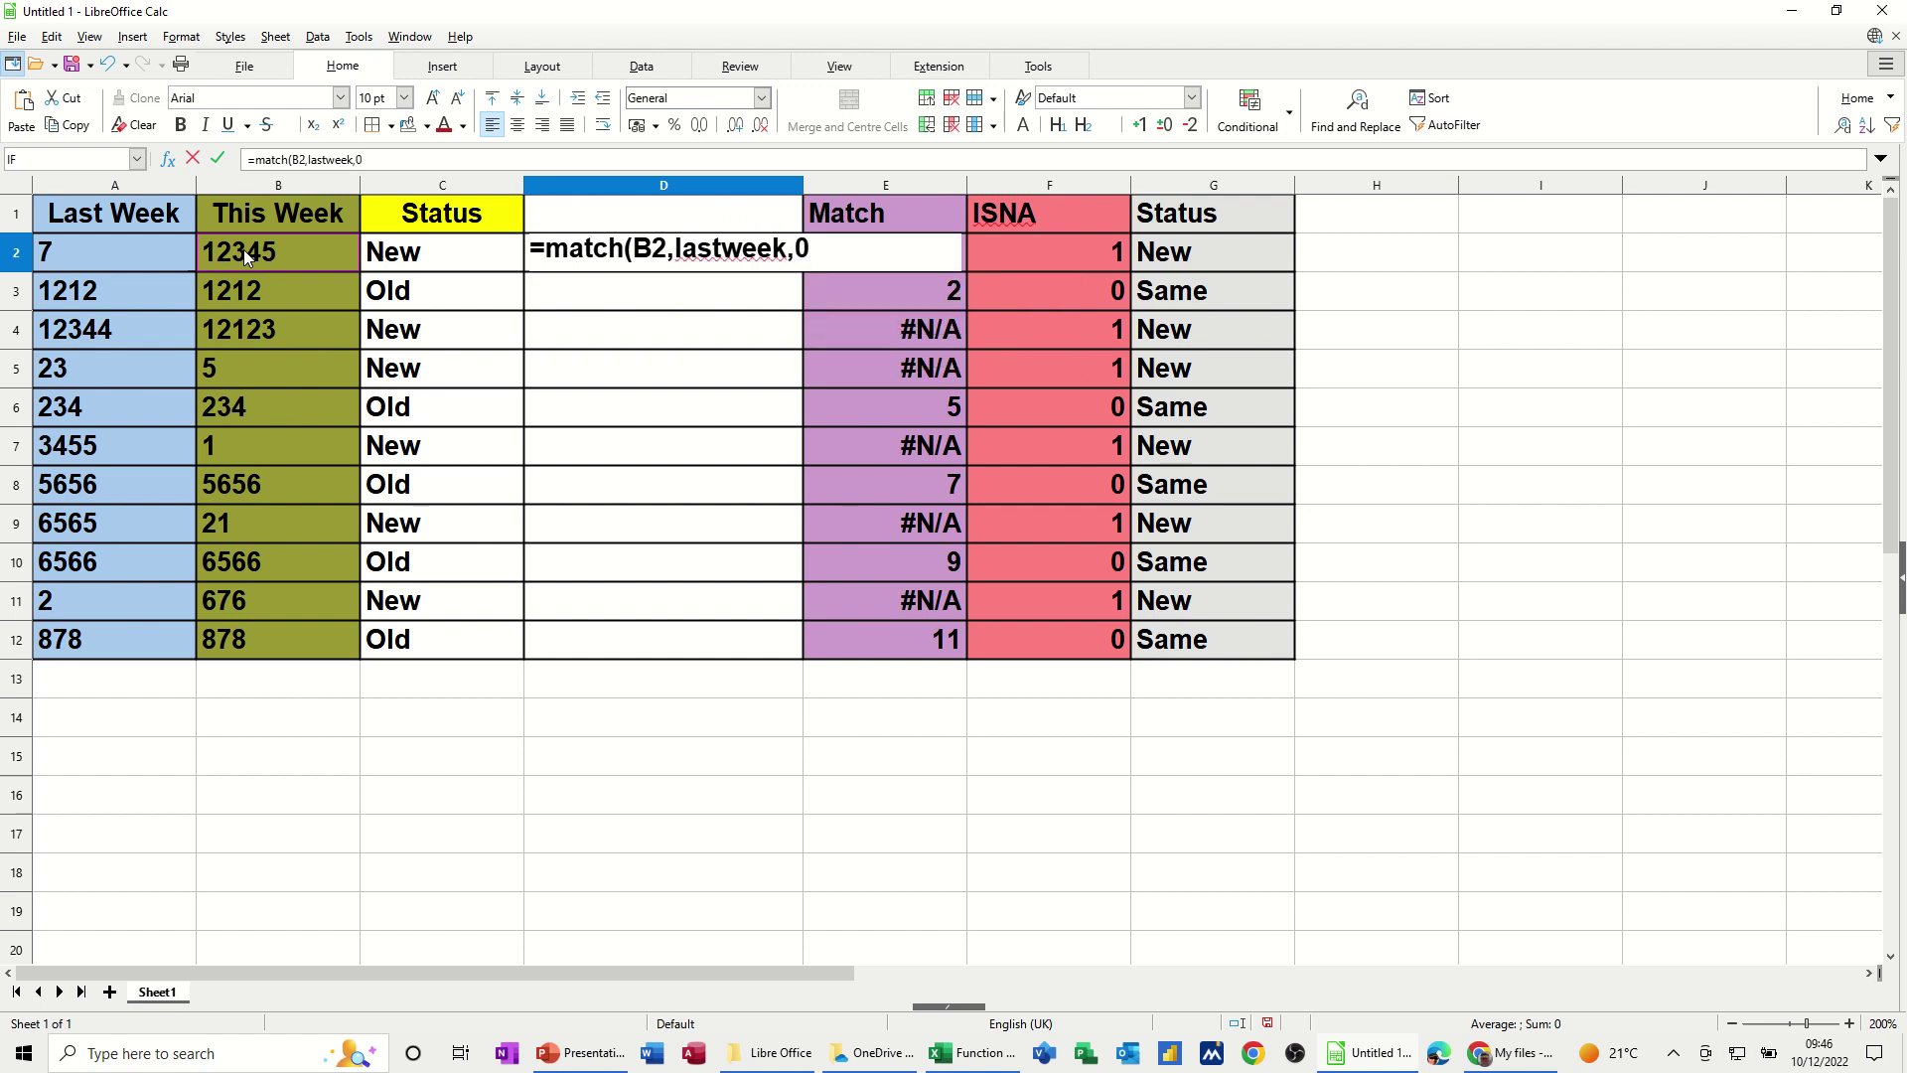
text())
click(220, 164)
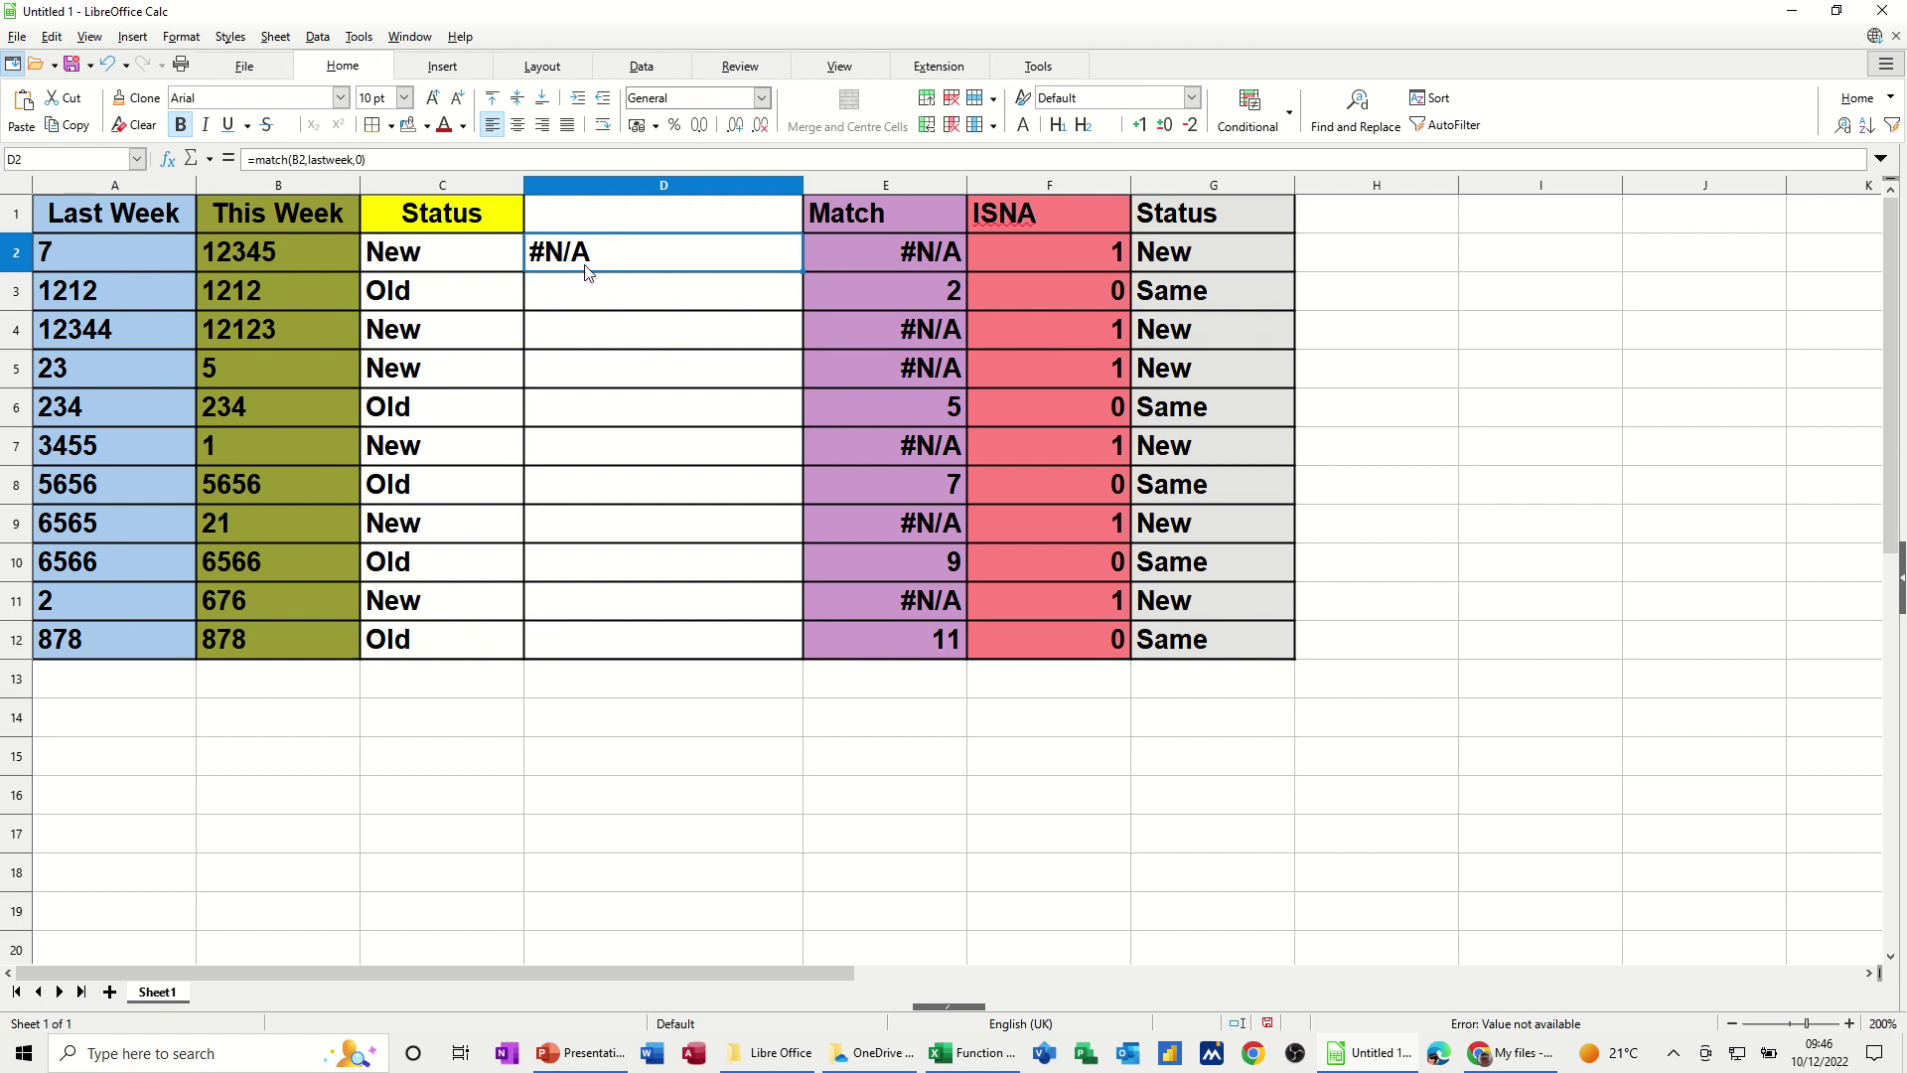
- Change D2 to =ISNA(MATCH(B2,lastweek,0)) so it shows TRUE for 12345
click(255, 159)
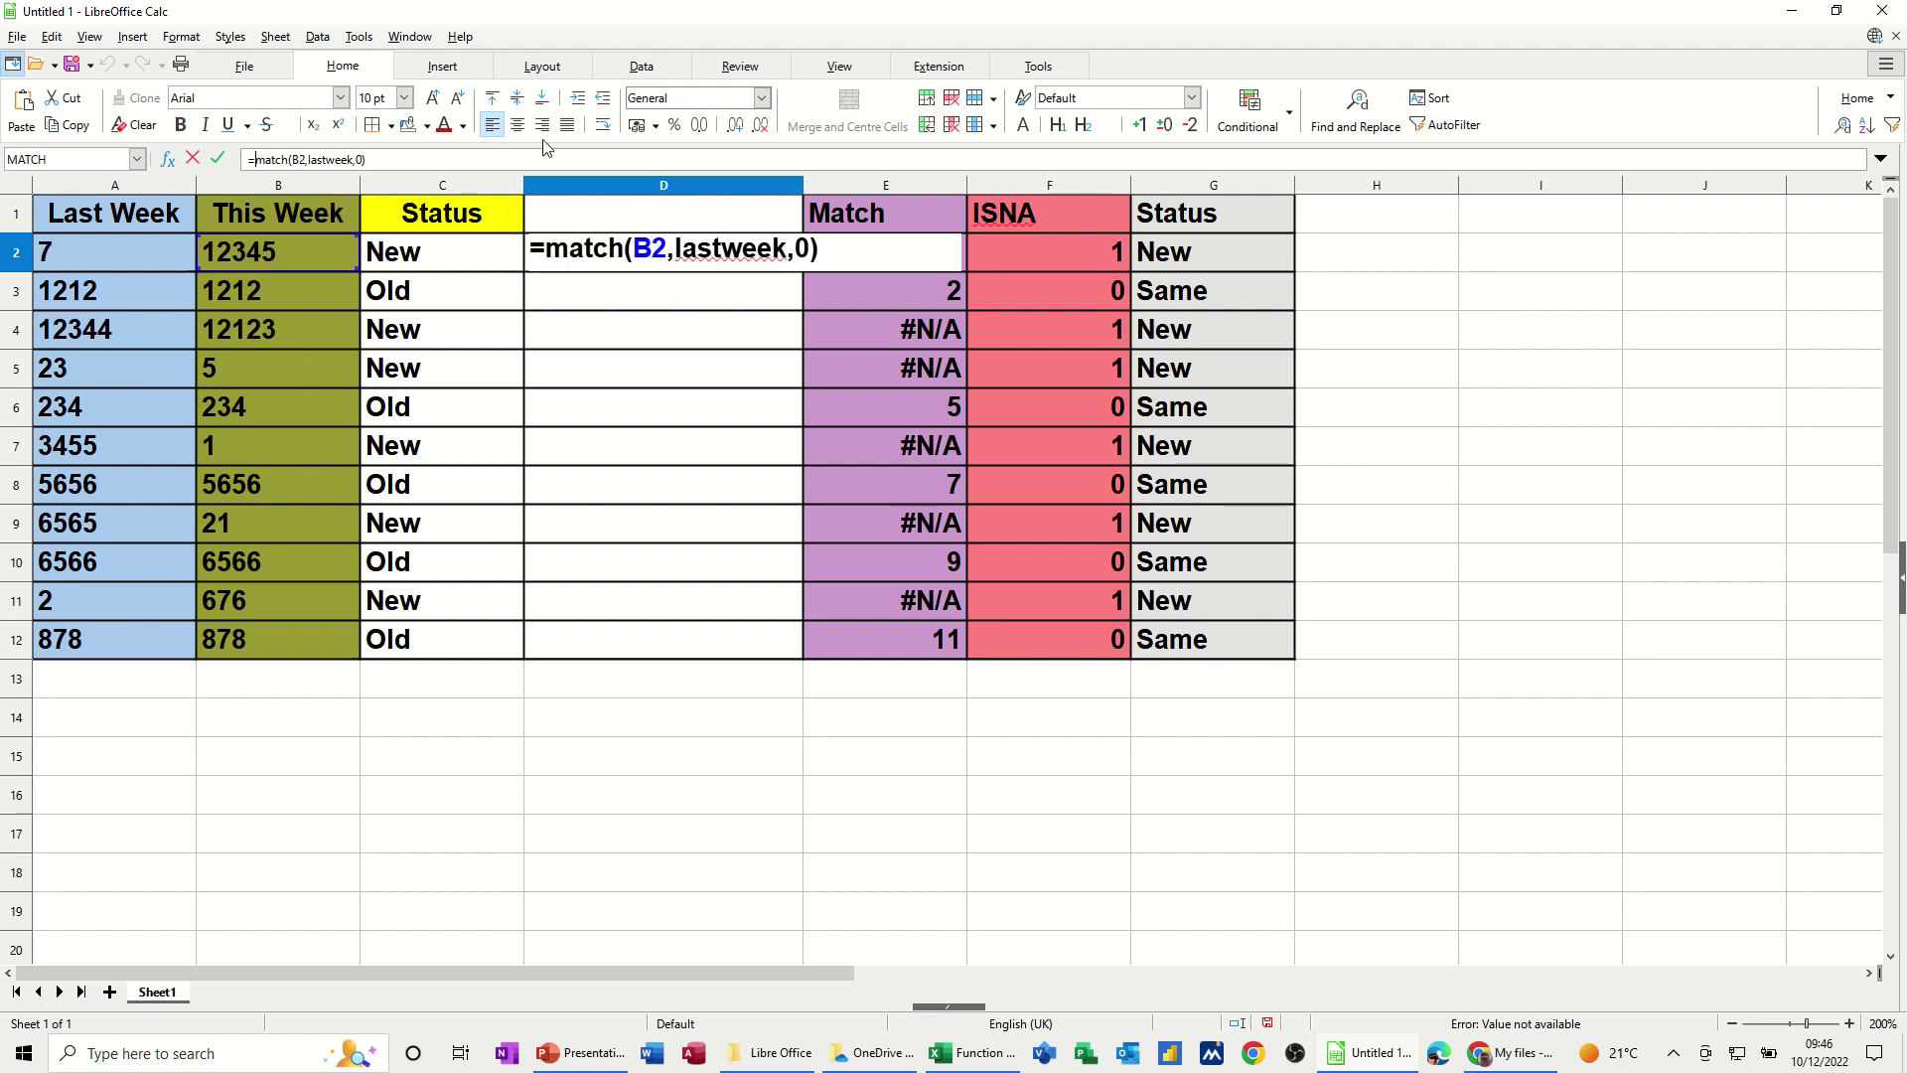
text(ISNA)
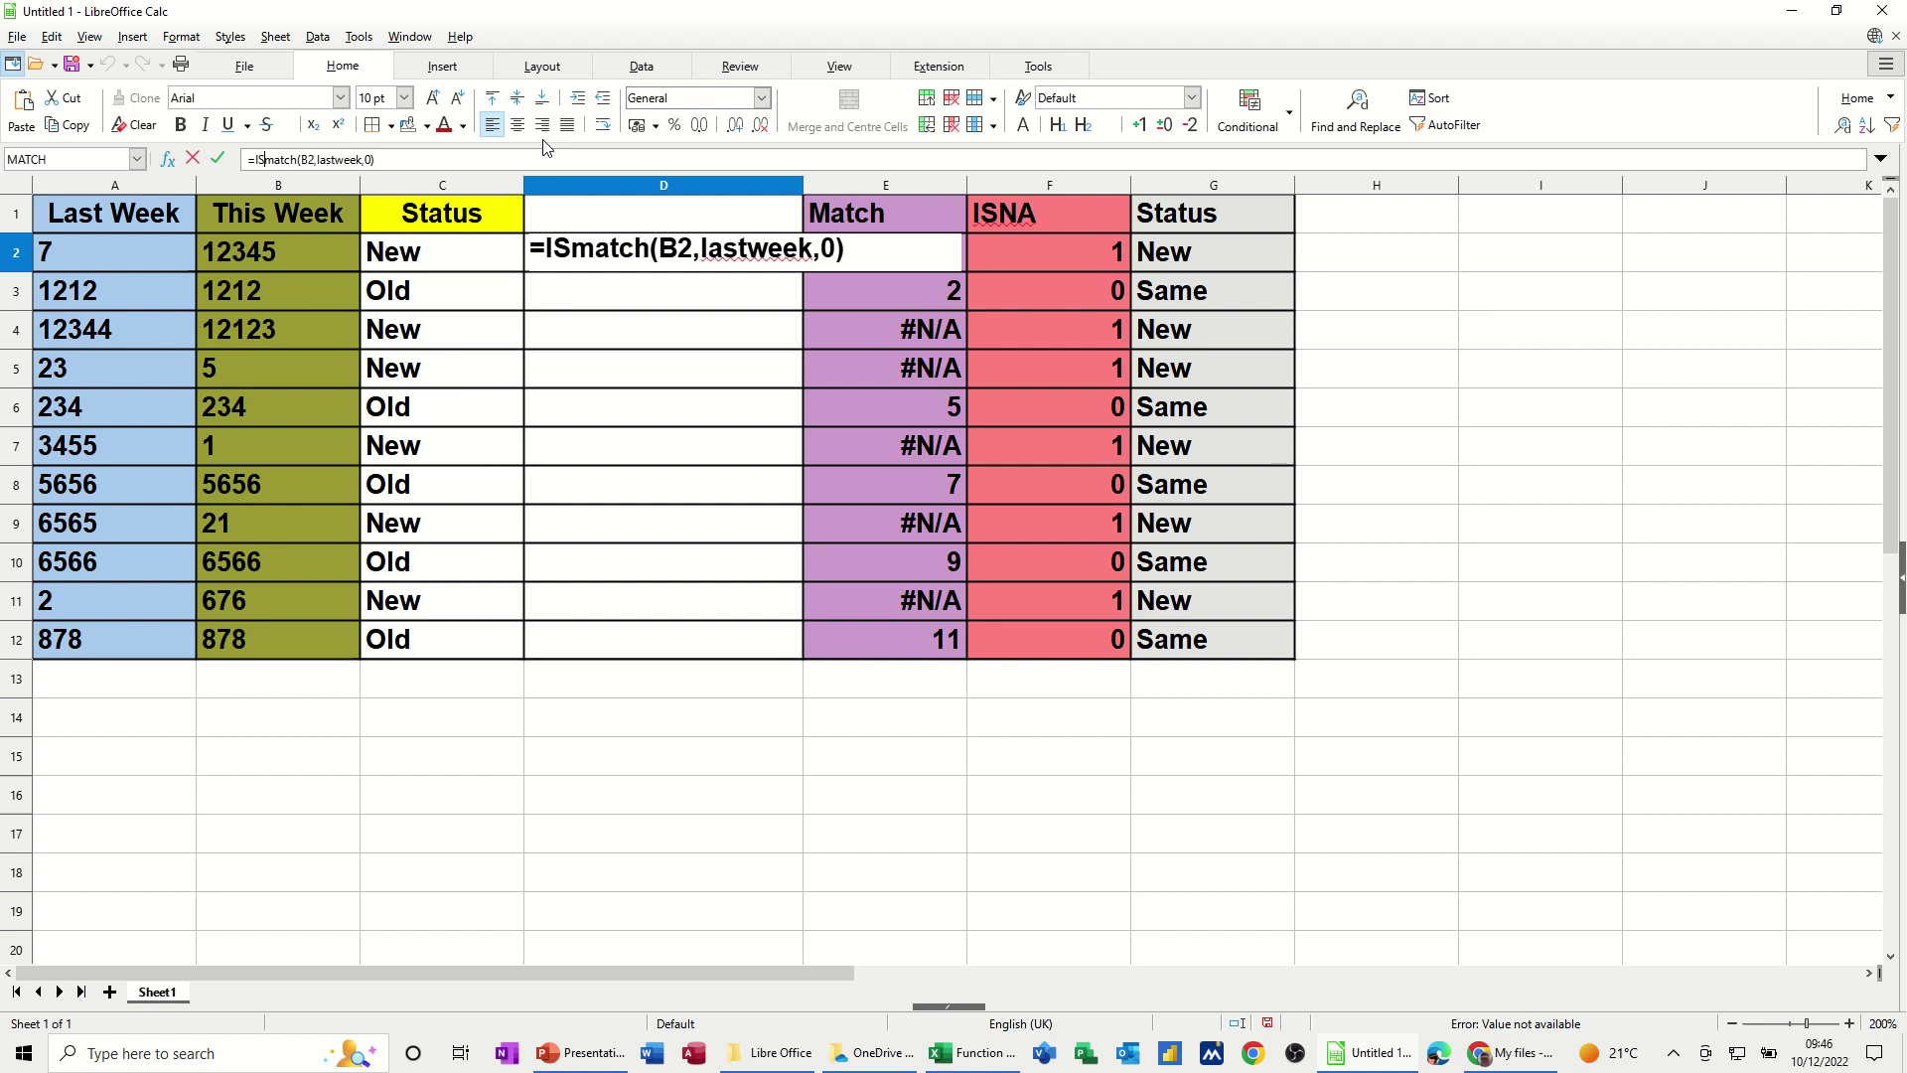
text(()
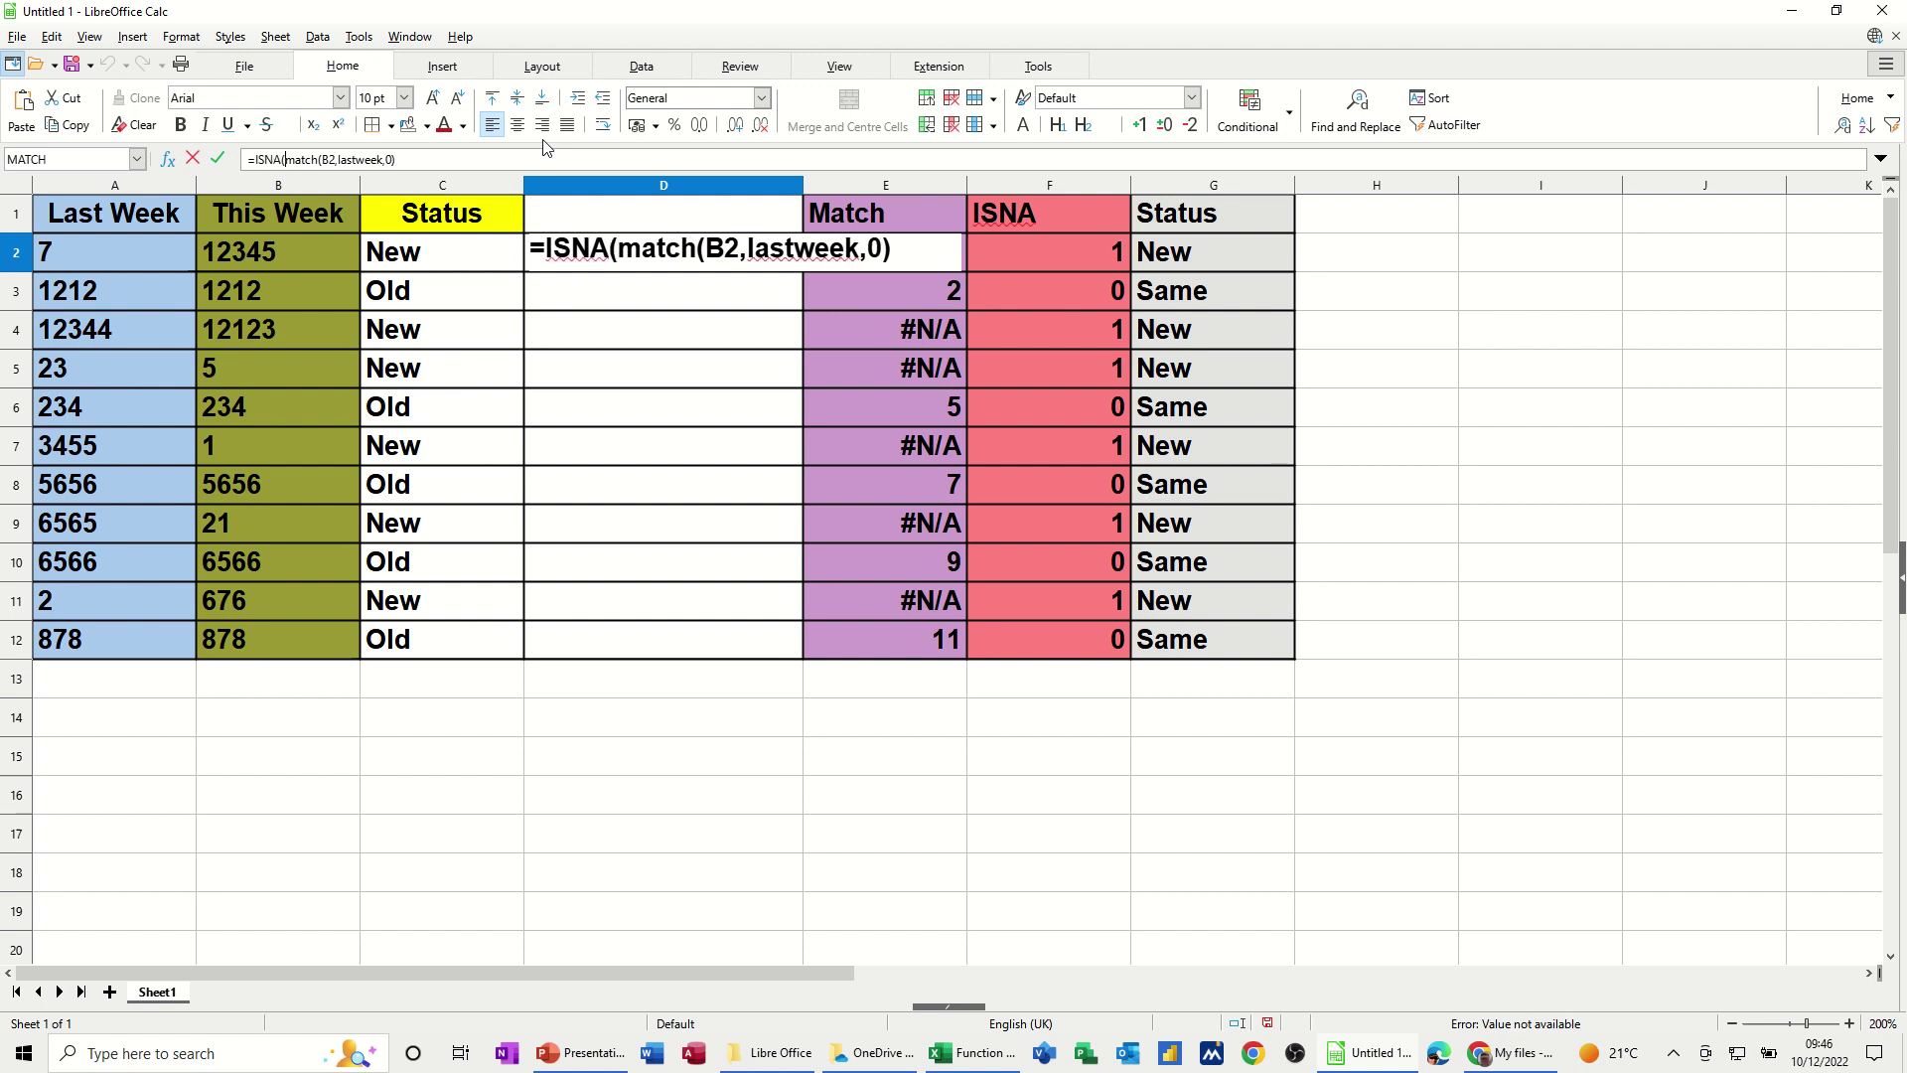
click(413, 155)
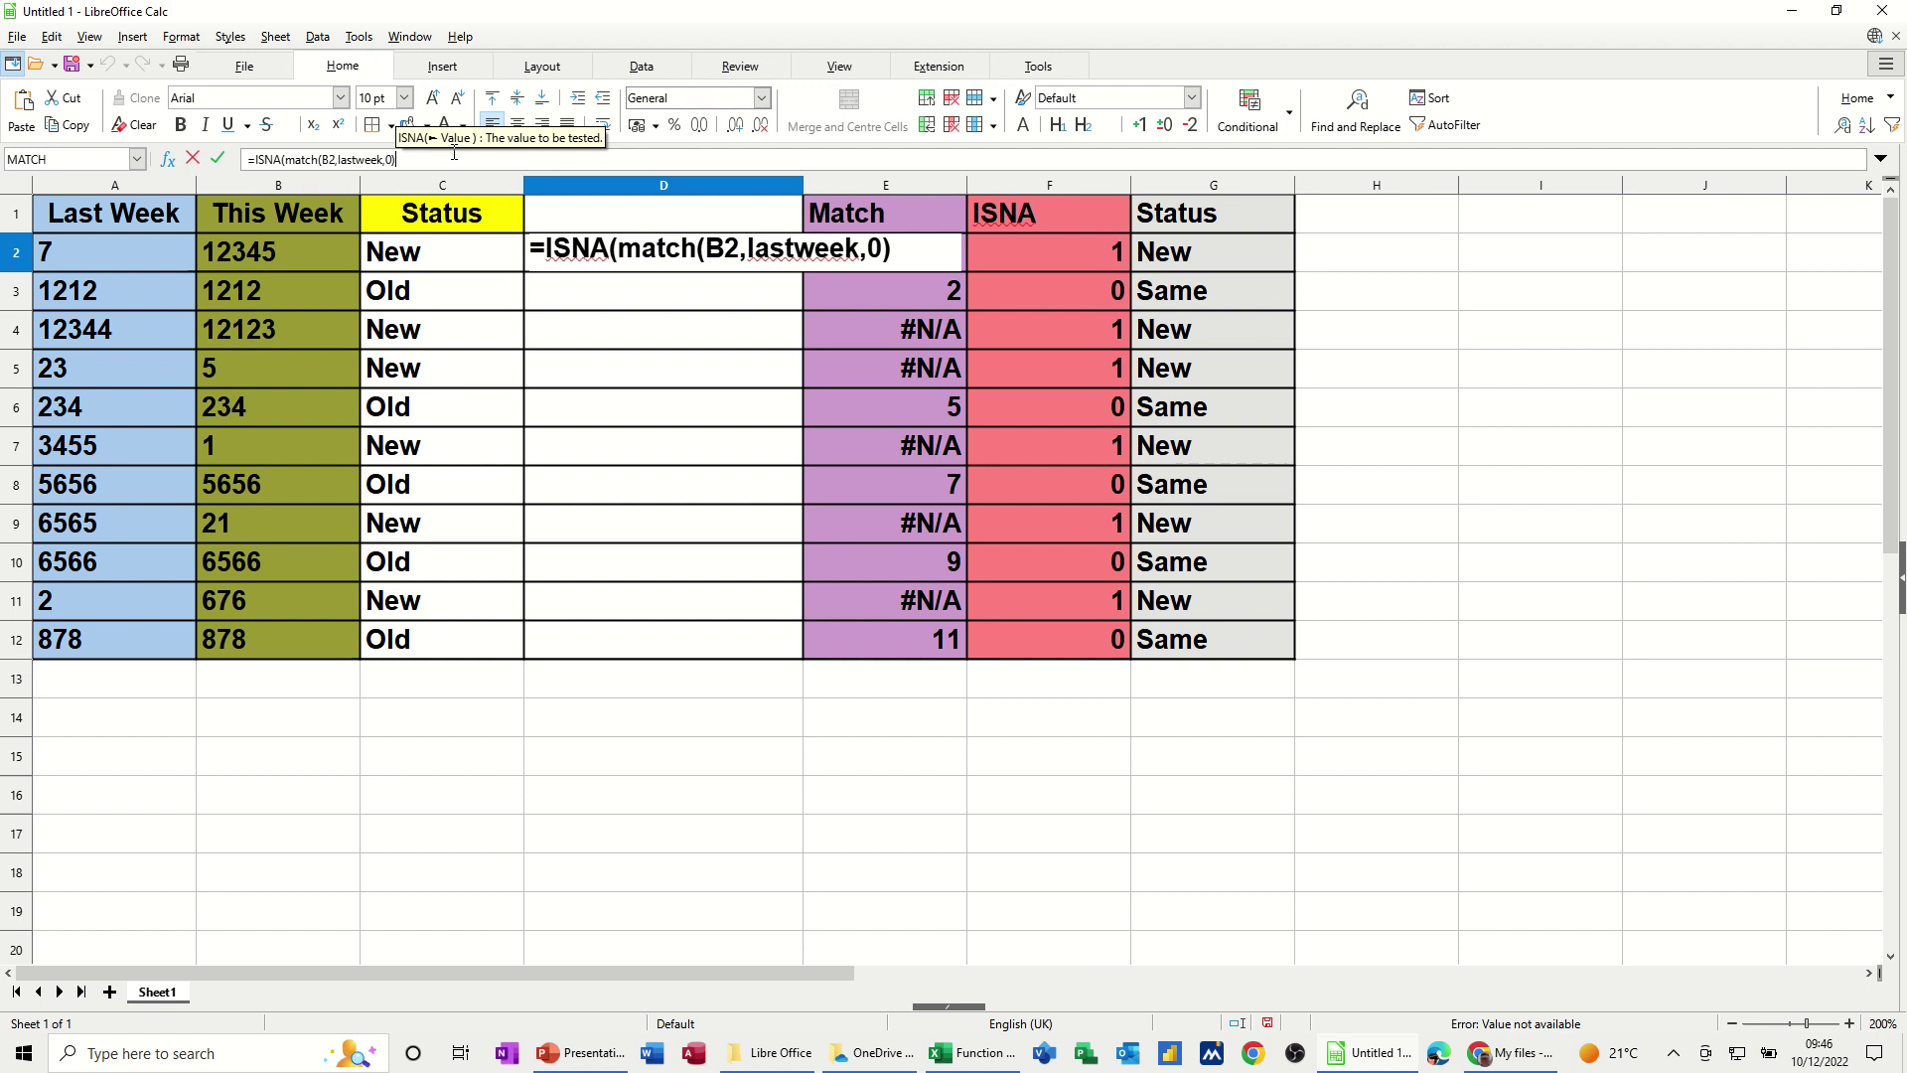
text())
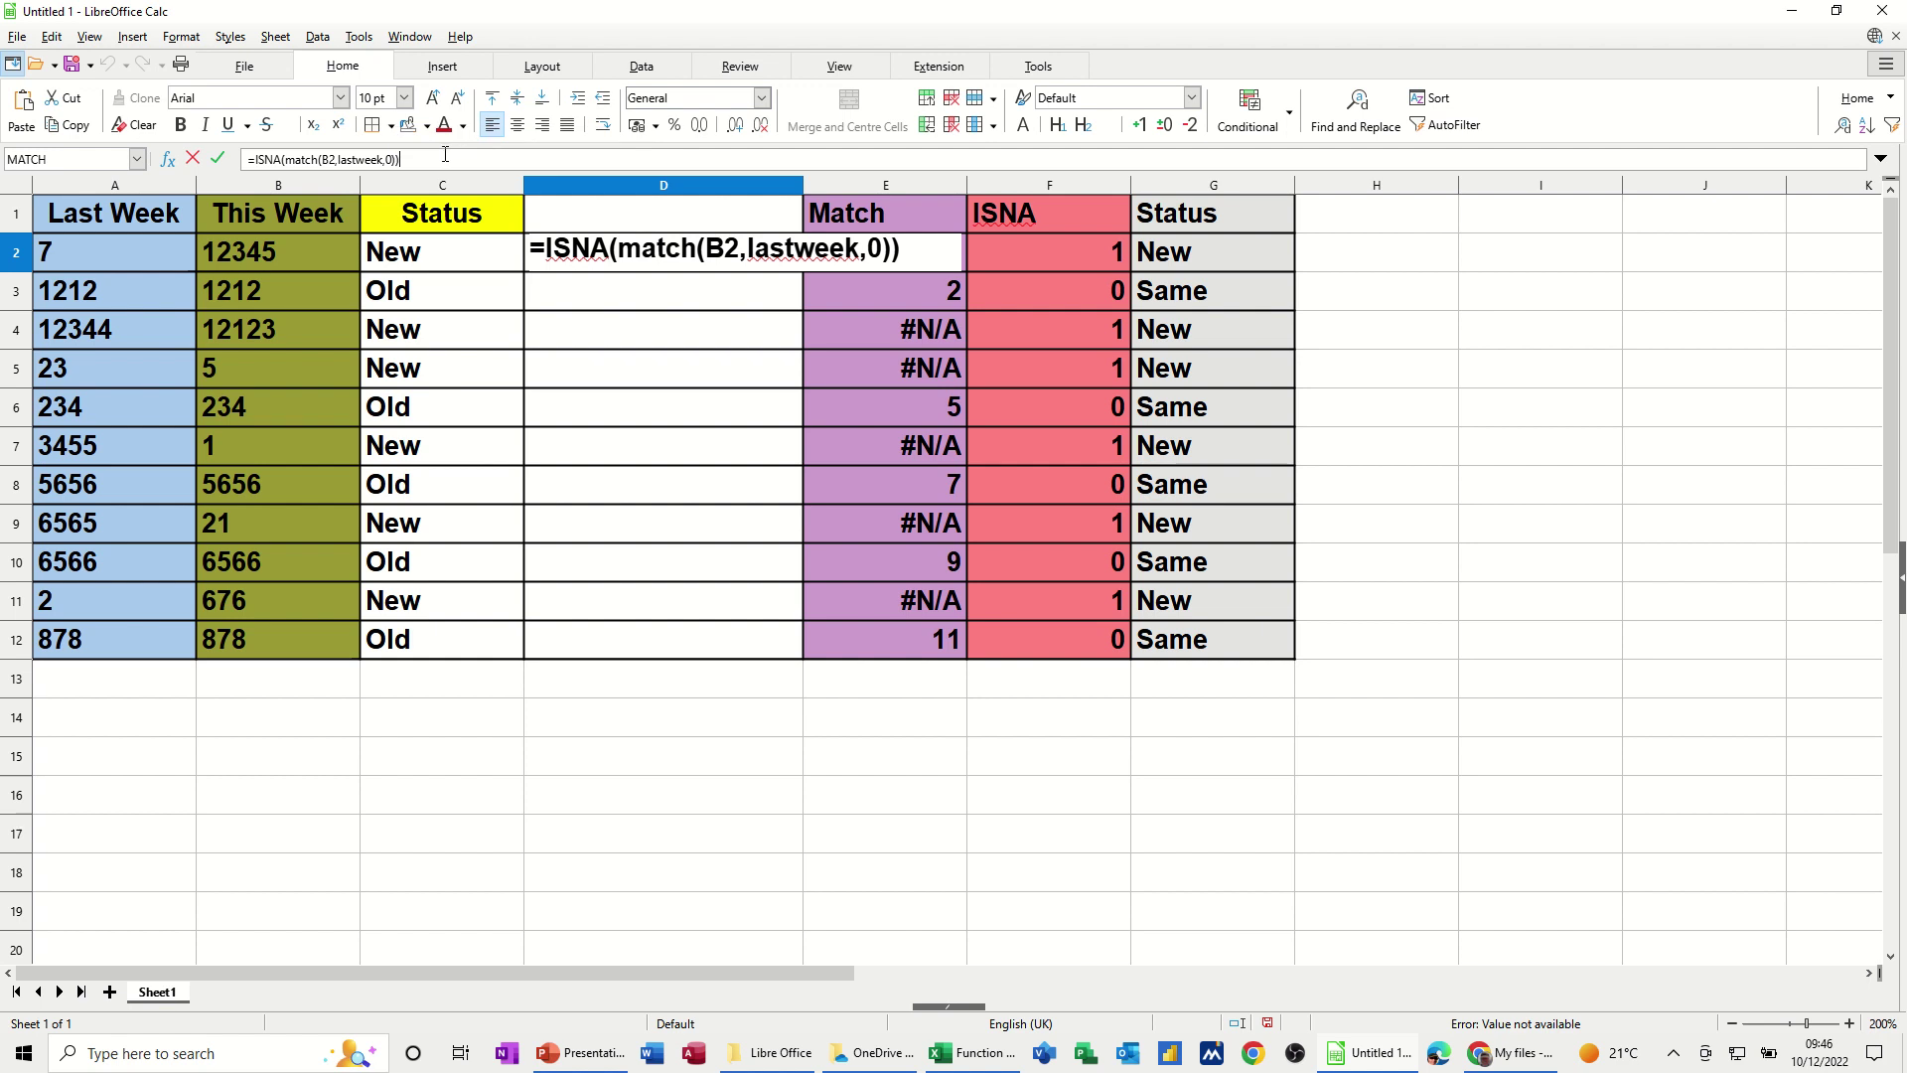
click(225, 165)
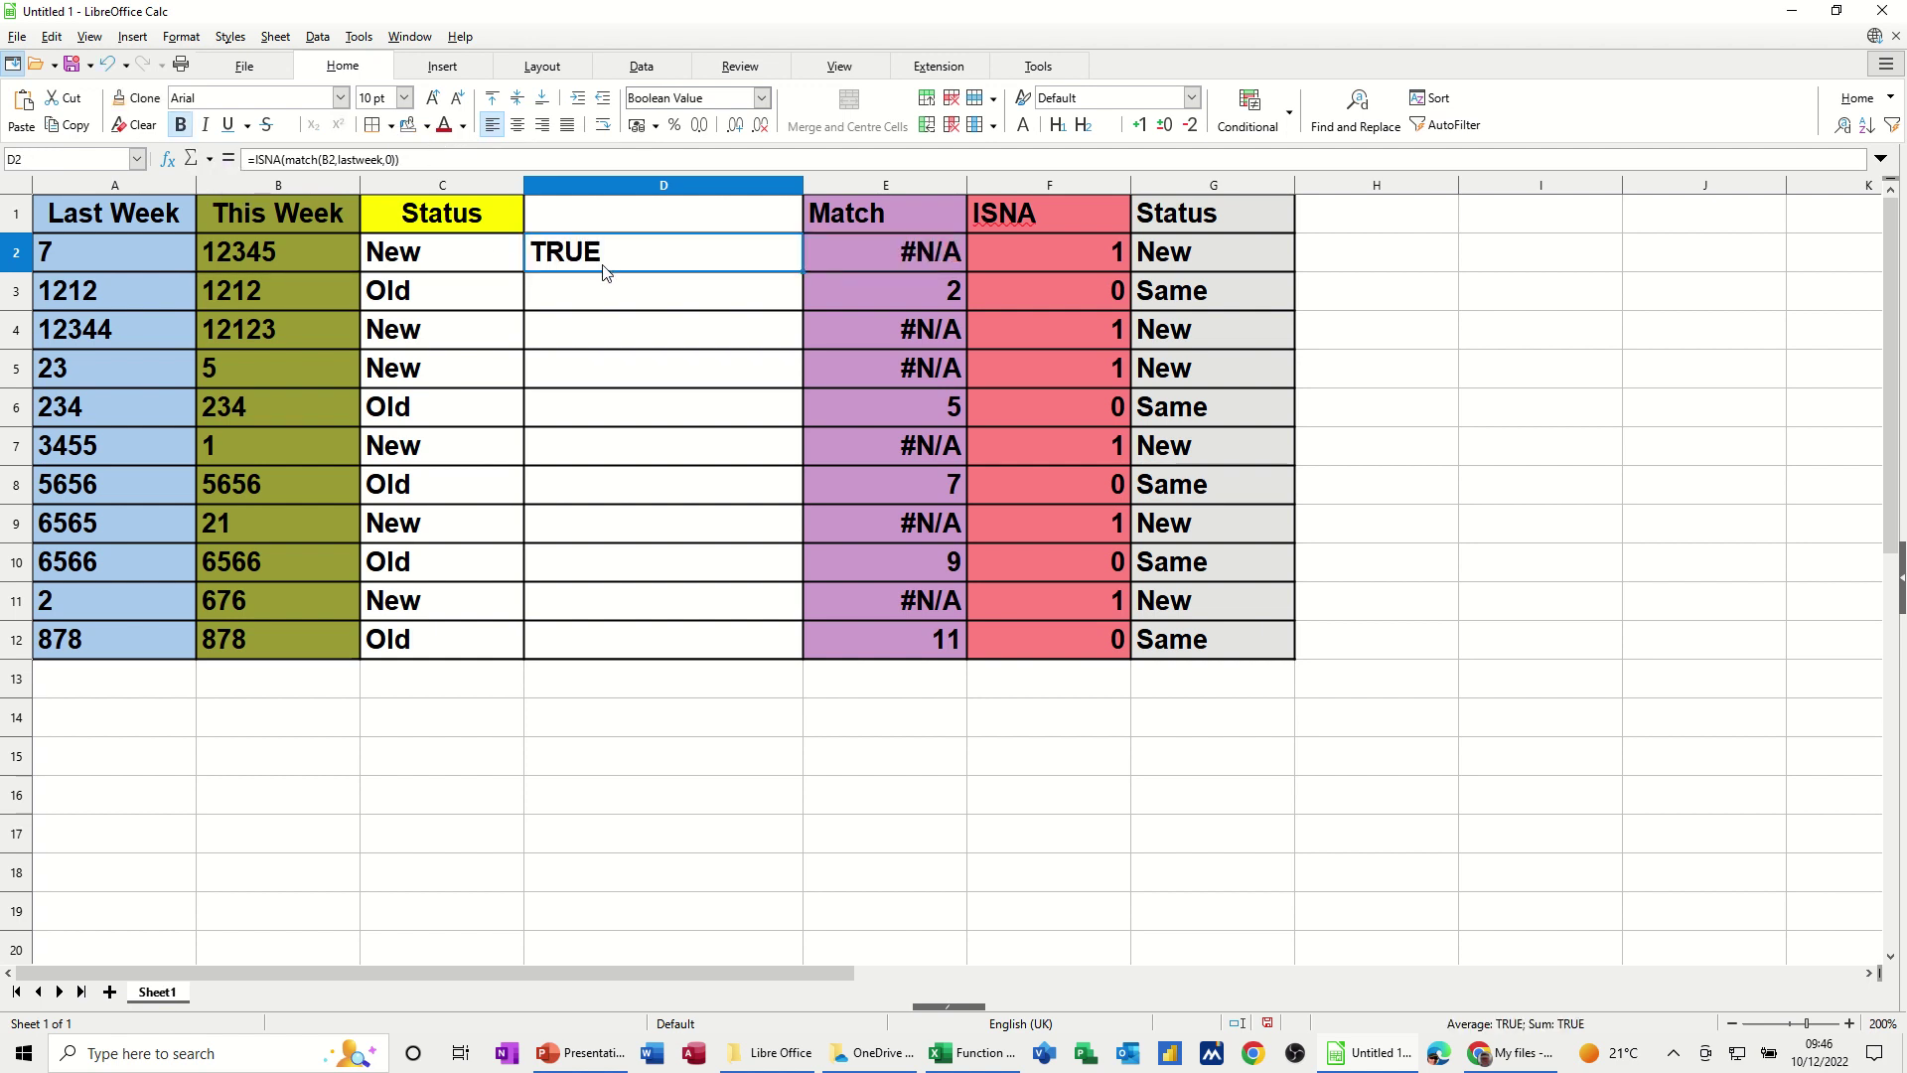
- Edit D2 to =IF(ISNA(MATCH(B2,lastweek,0)),'New','Old') in the formula bar
click(256, 160)
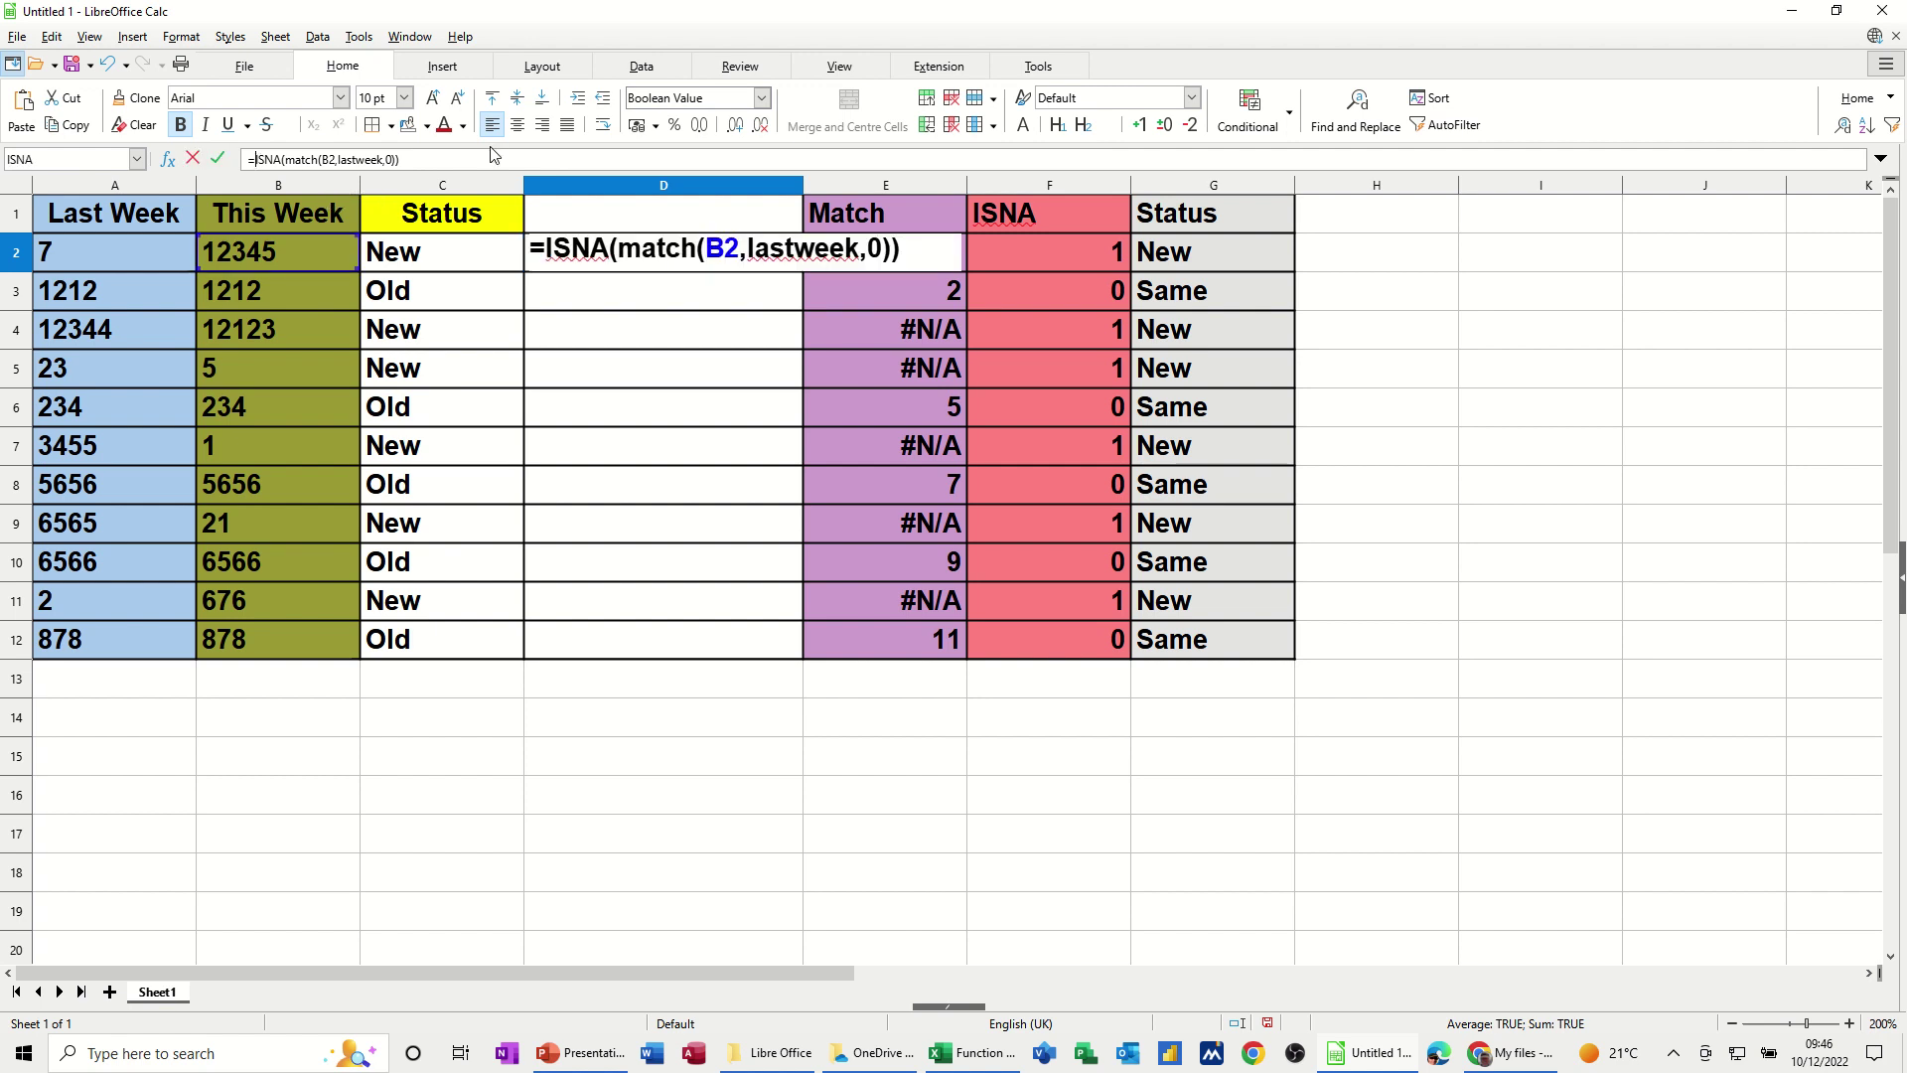
text(if()
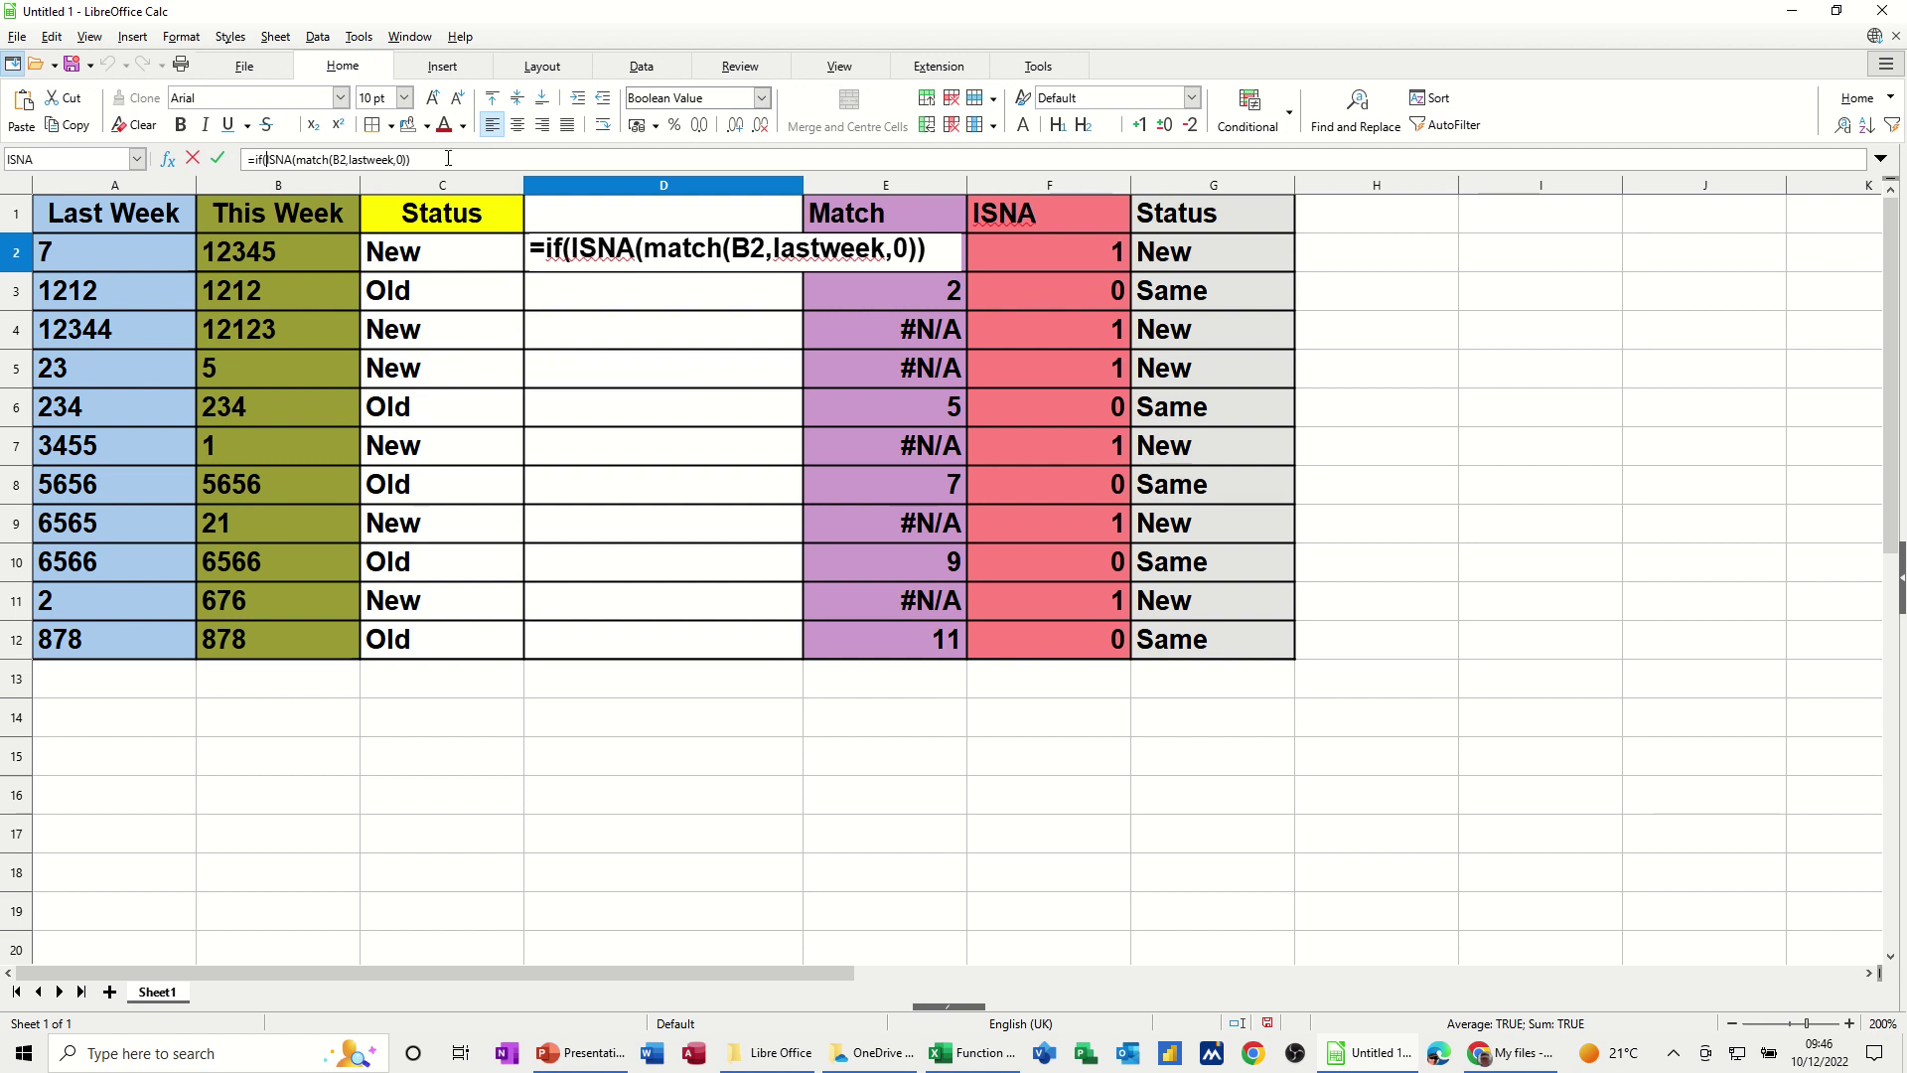
click(446, 159)
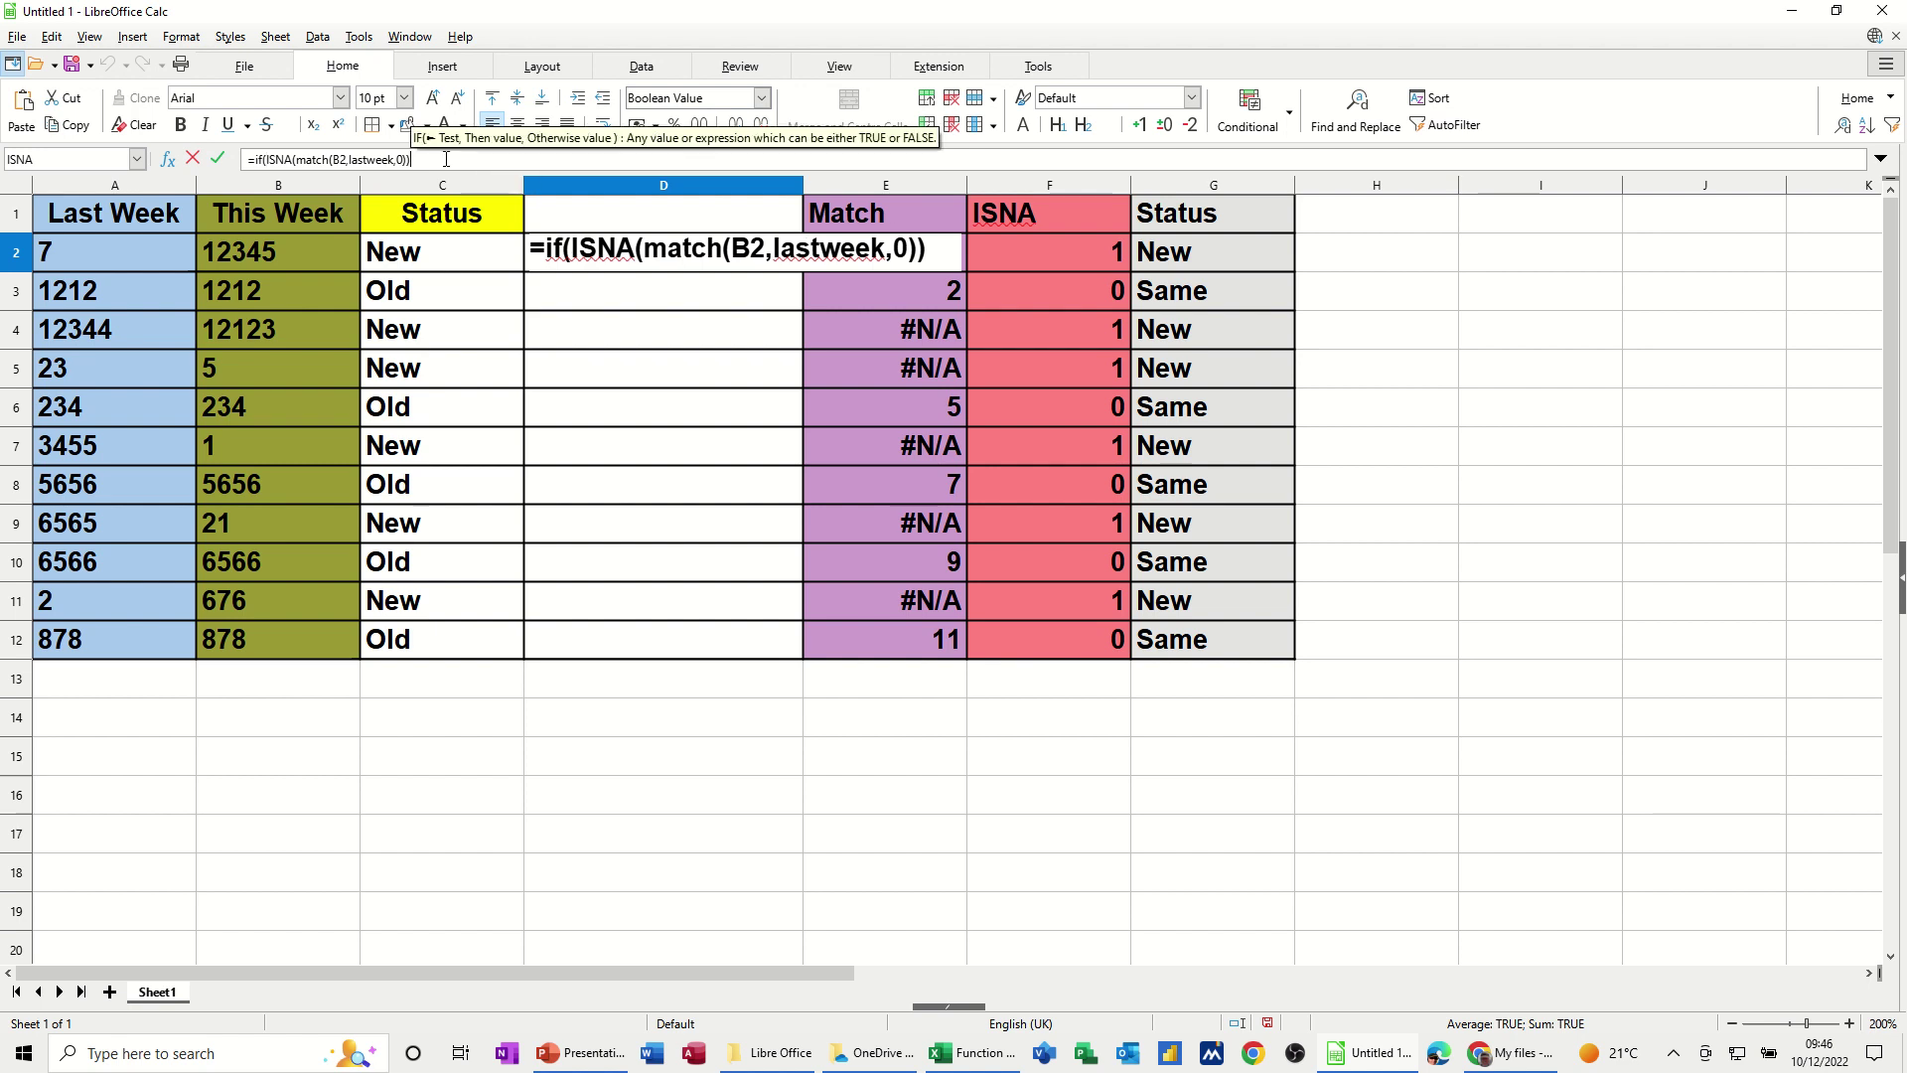
text(,)
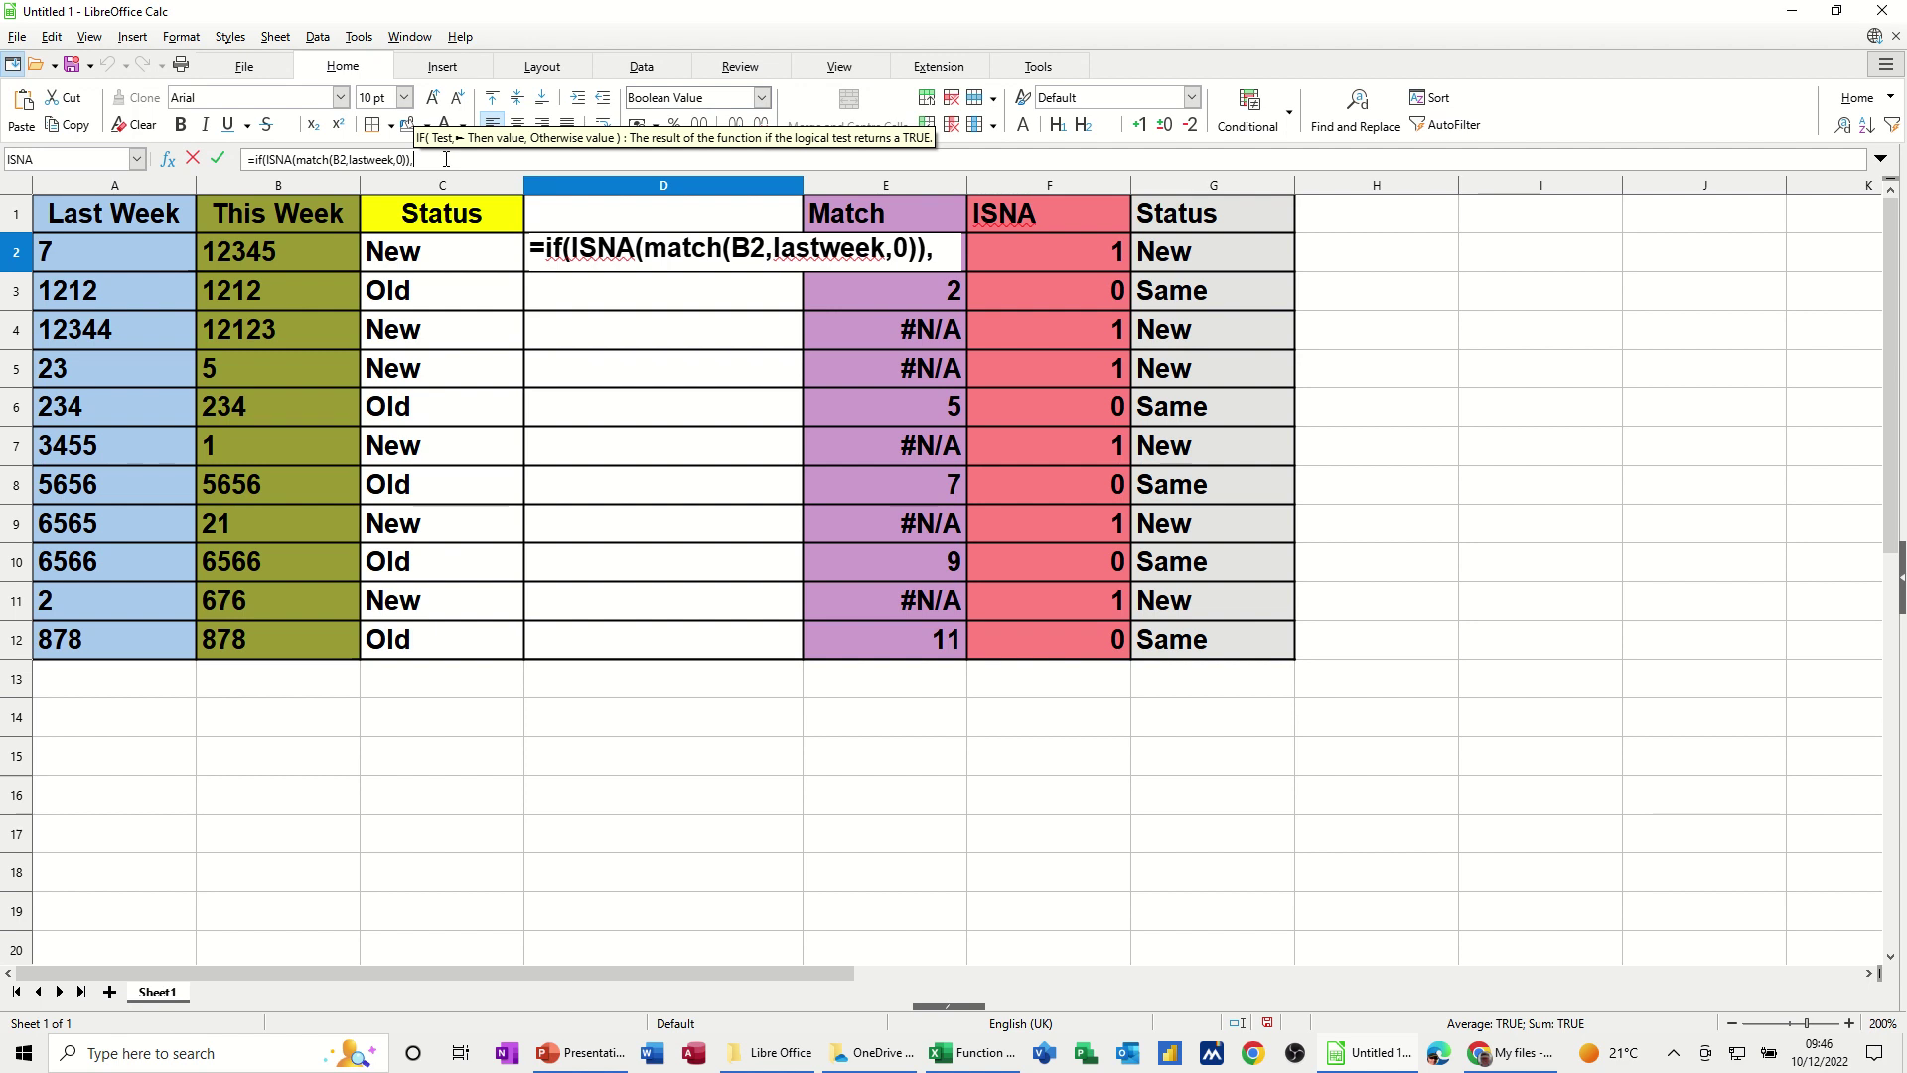
text("Ne)
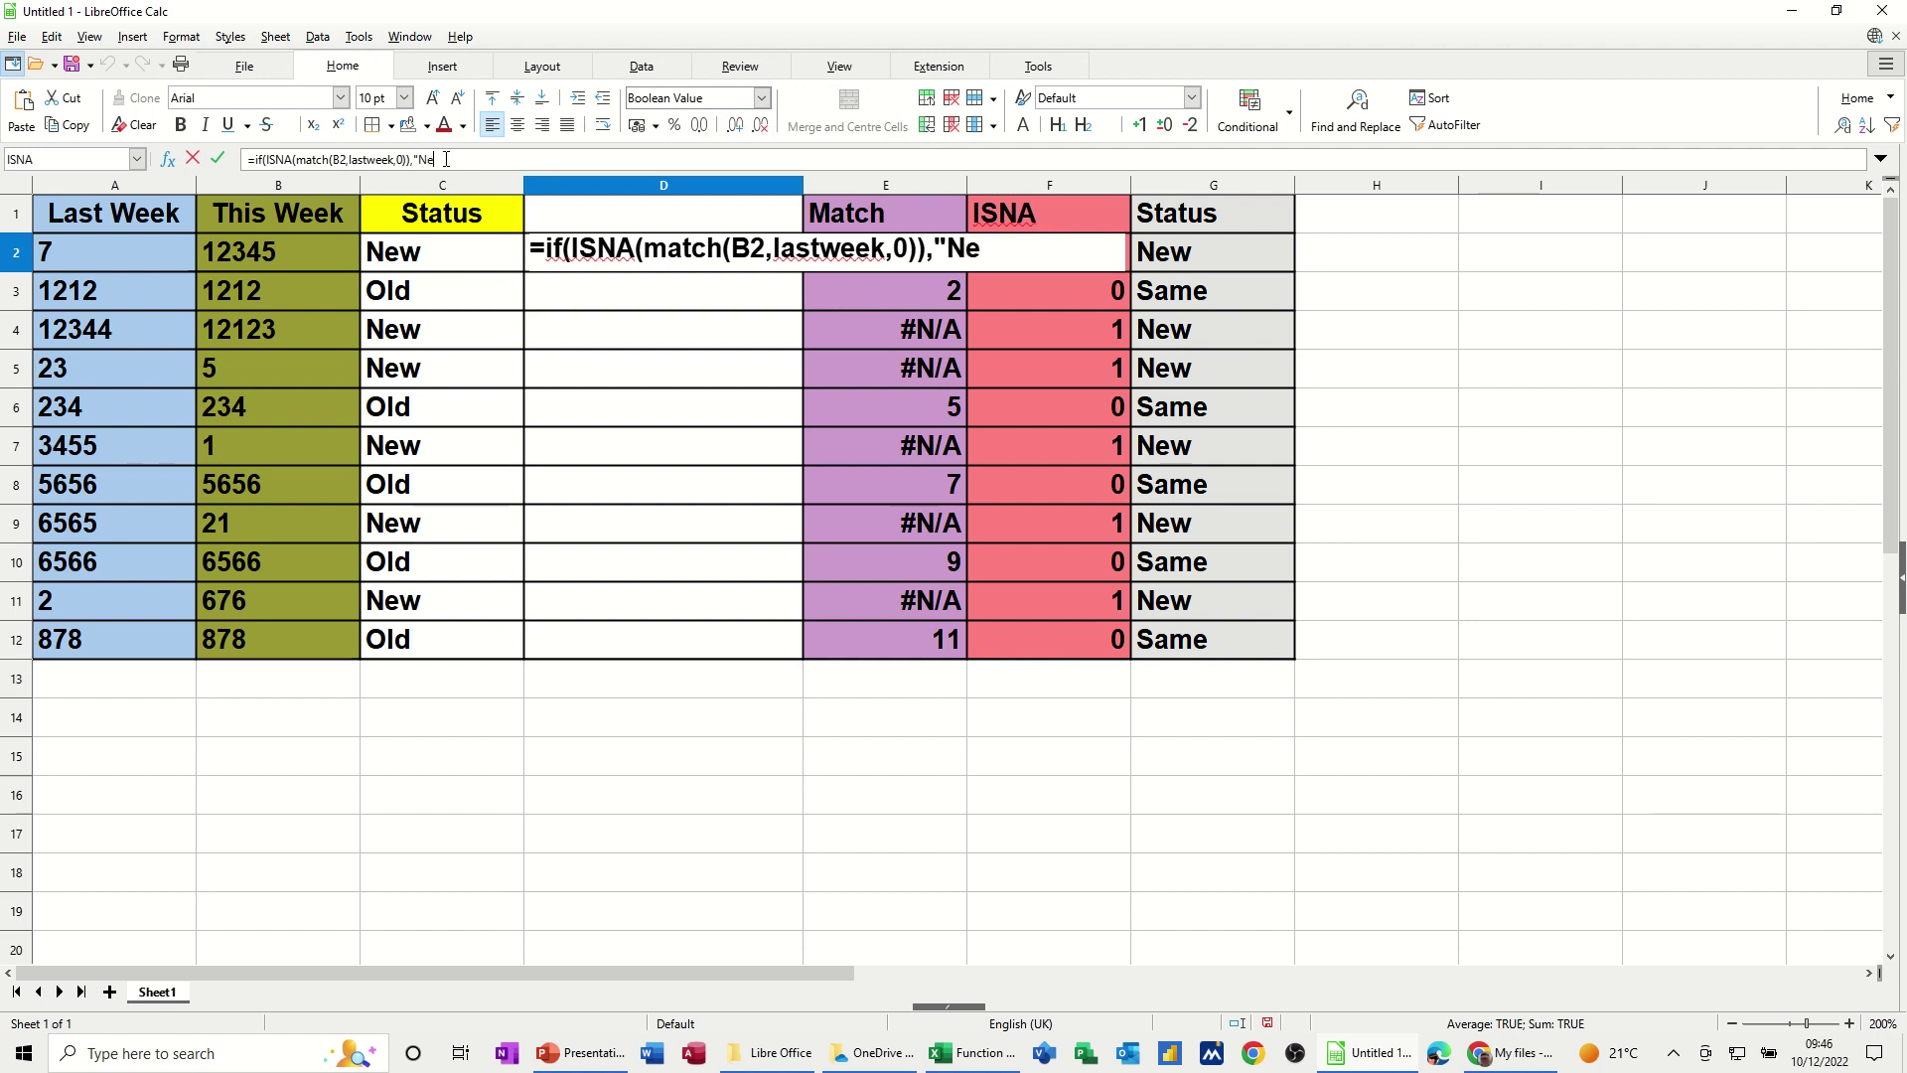
text(w")
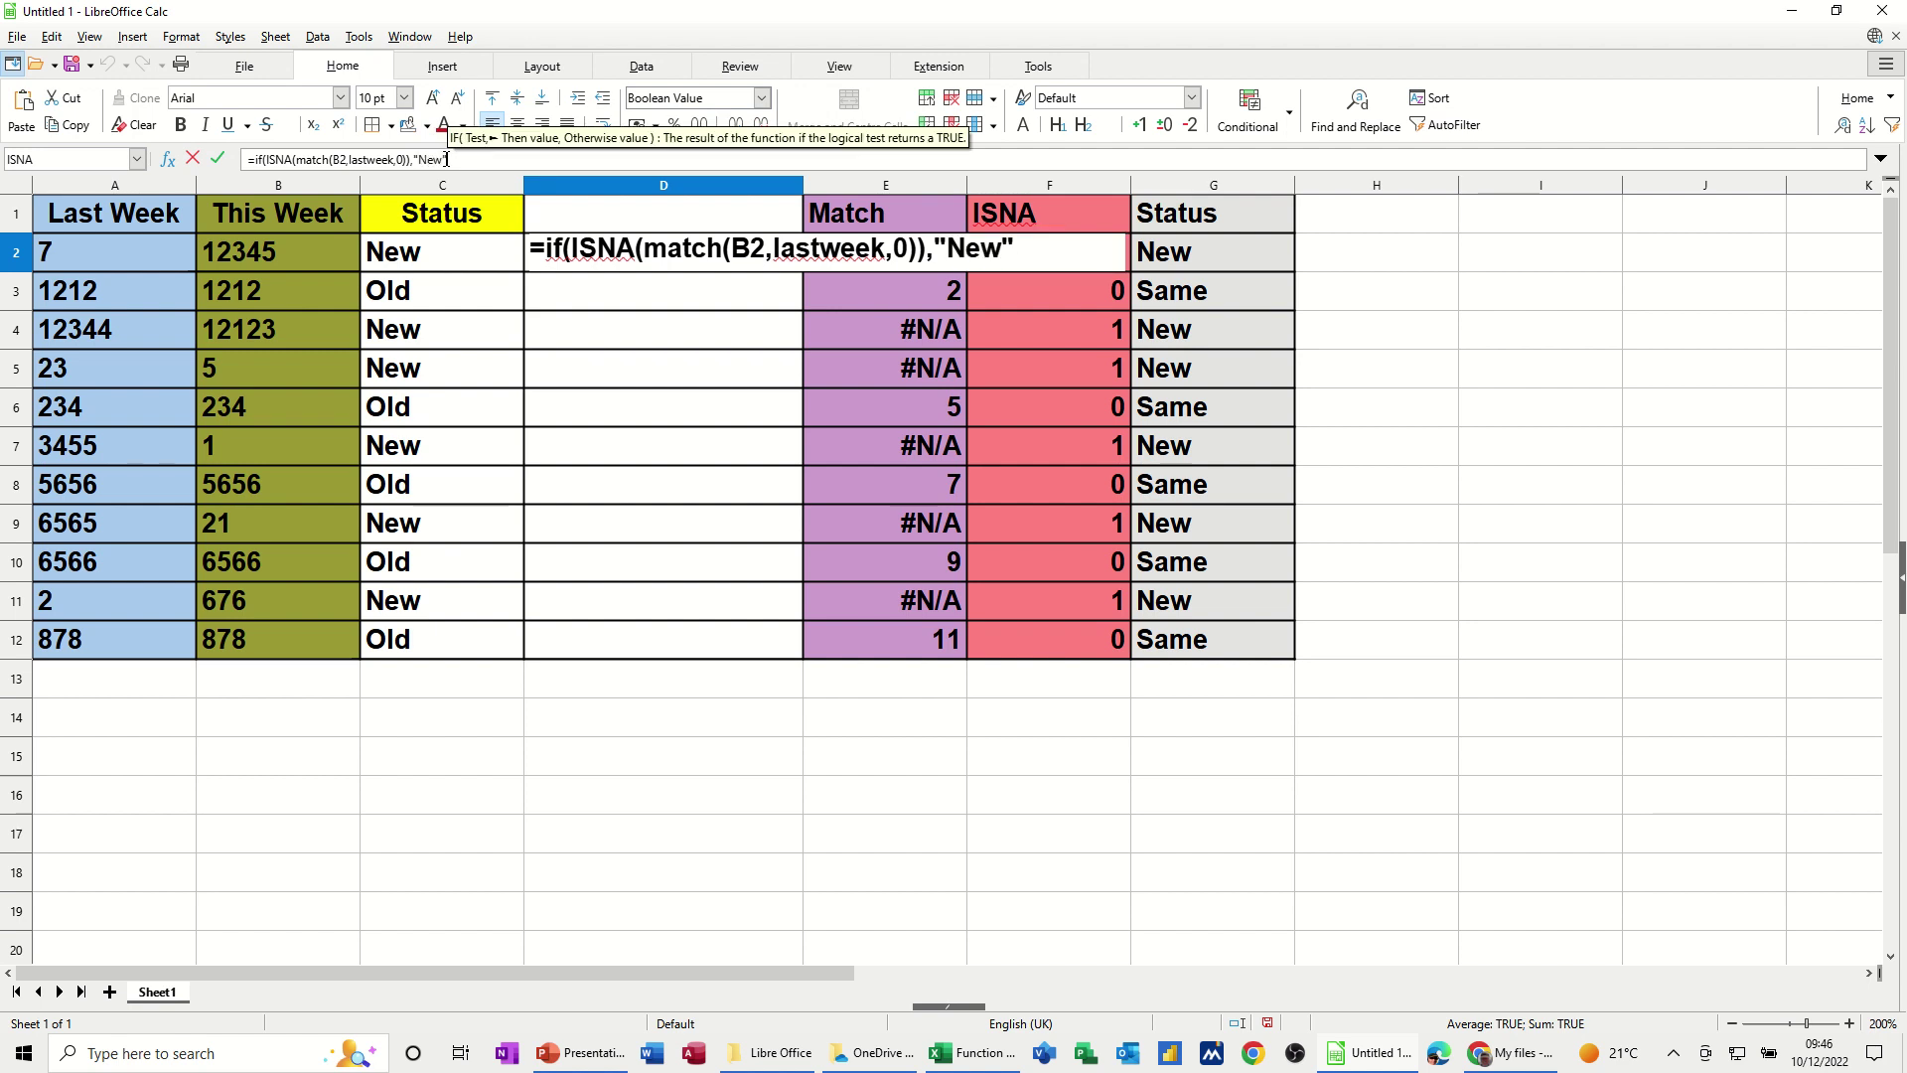
text(,"Old")
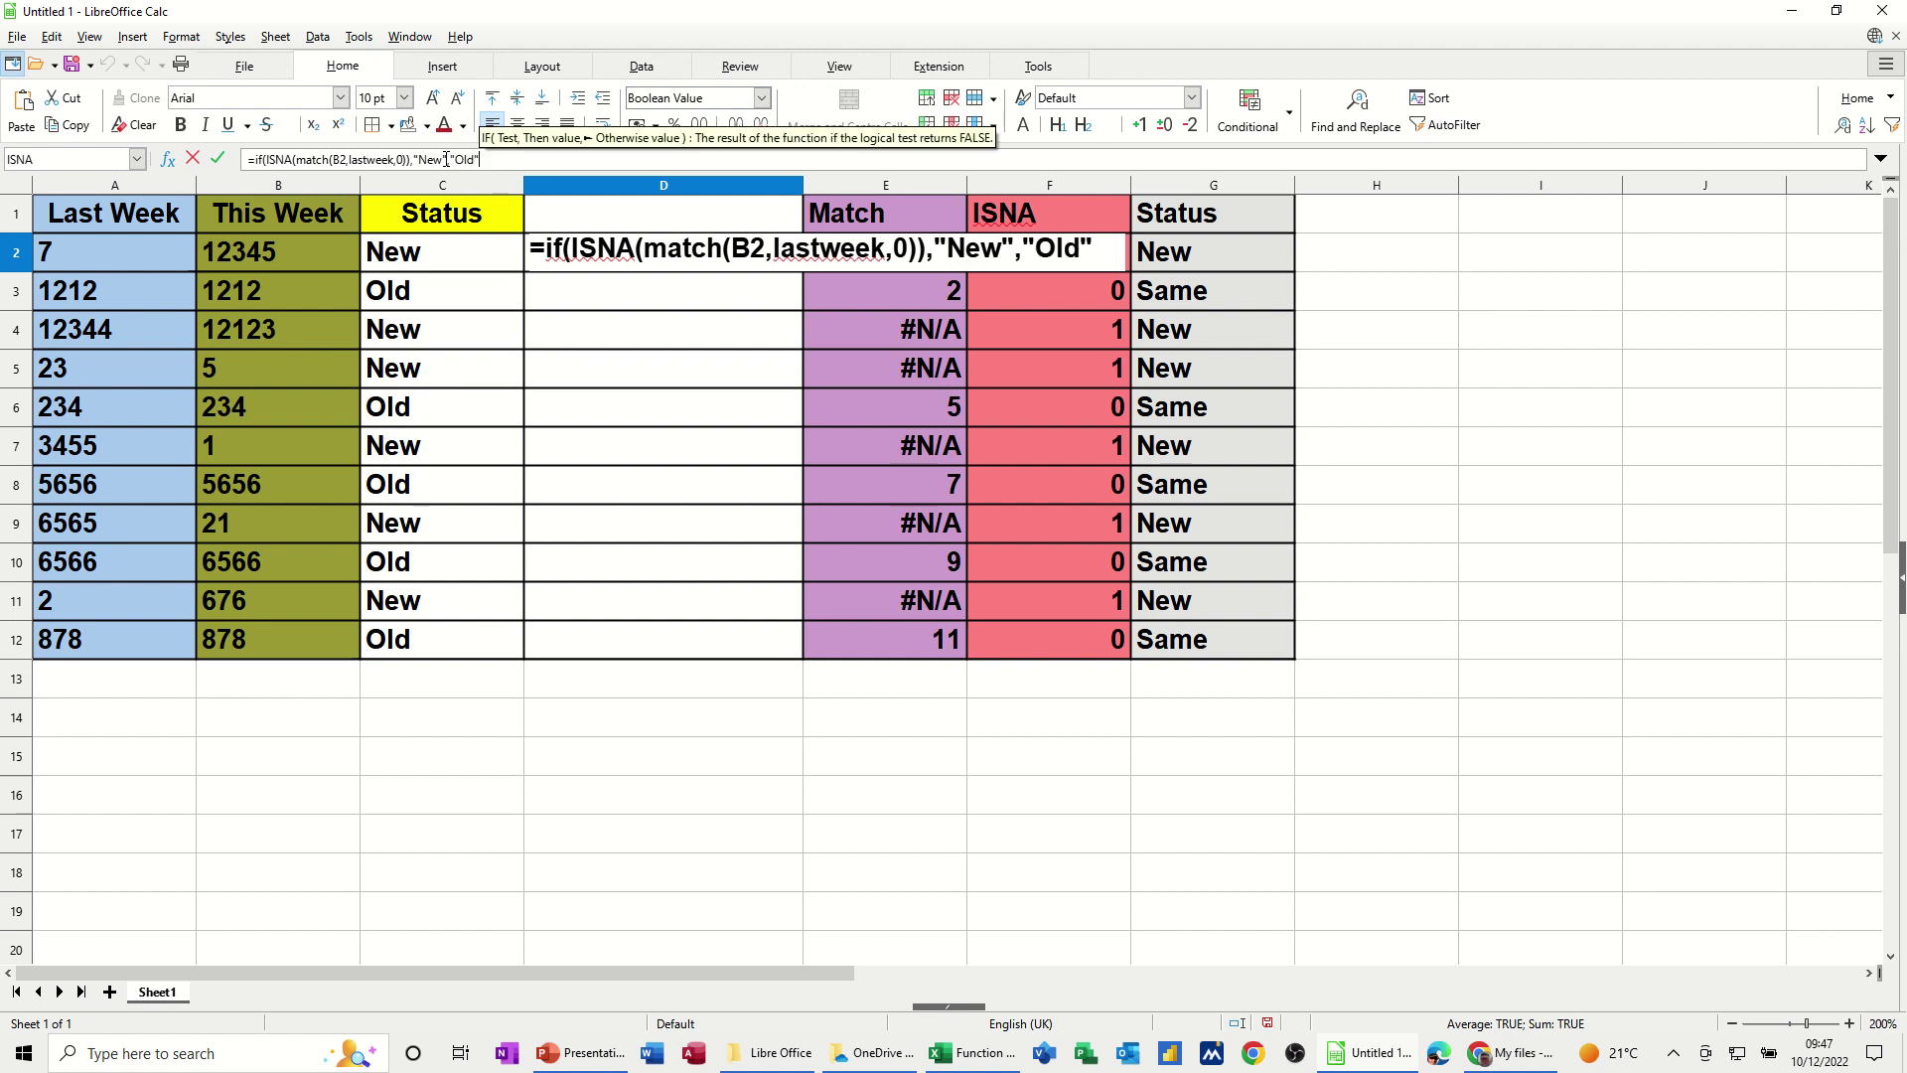
text())
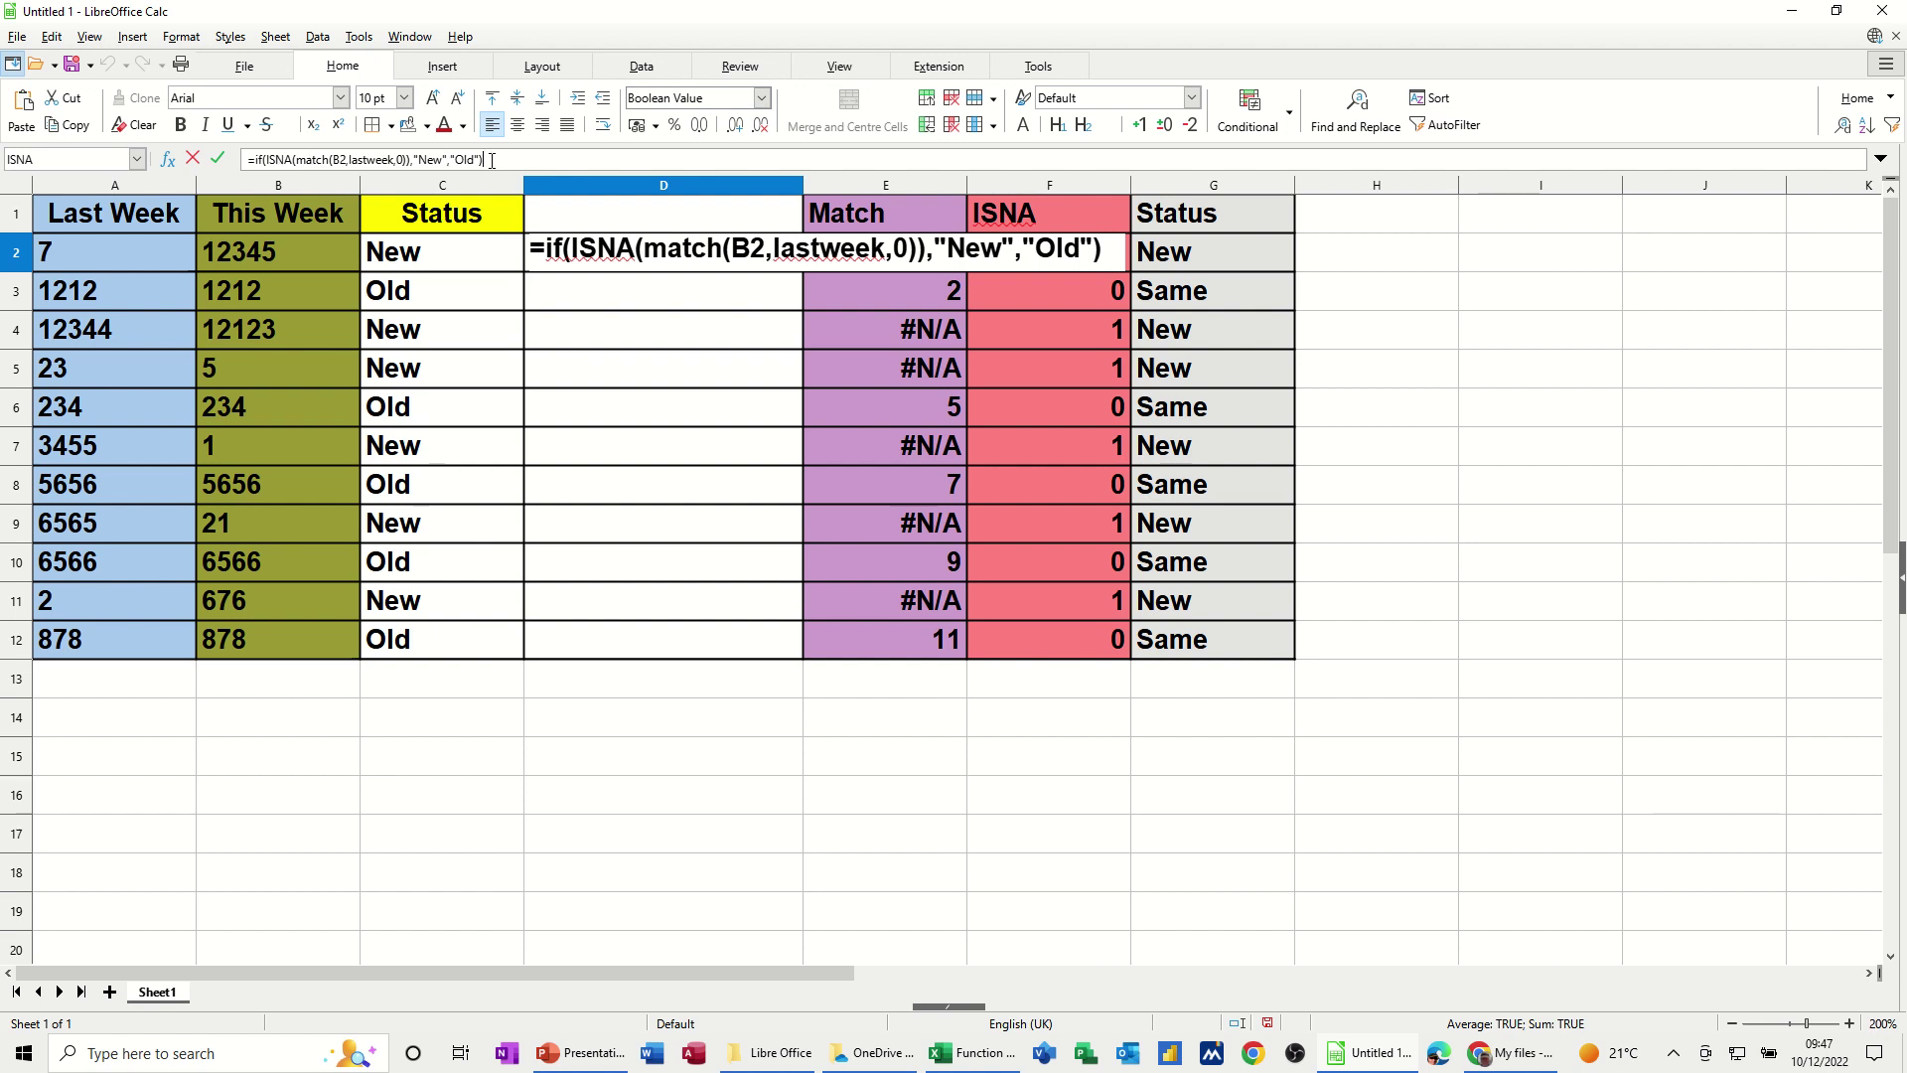
- Commit D2's IF formula and fill it down to D12, labelling each row New or Old
click(218, 159)
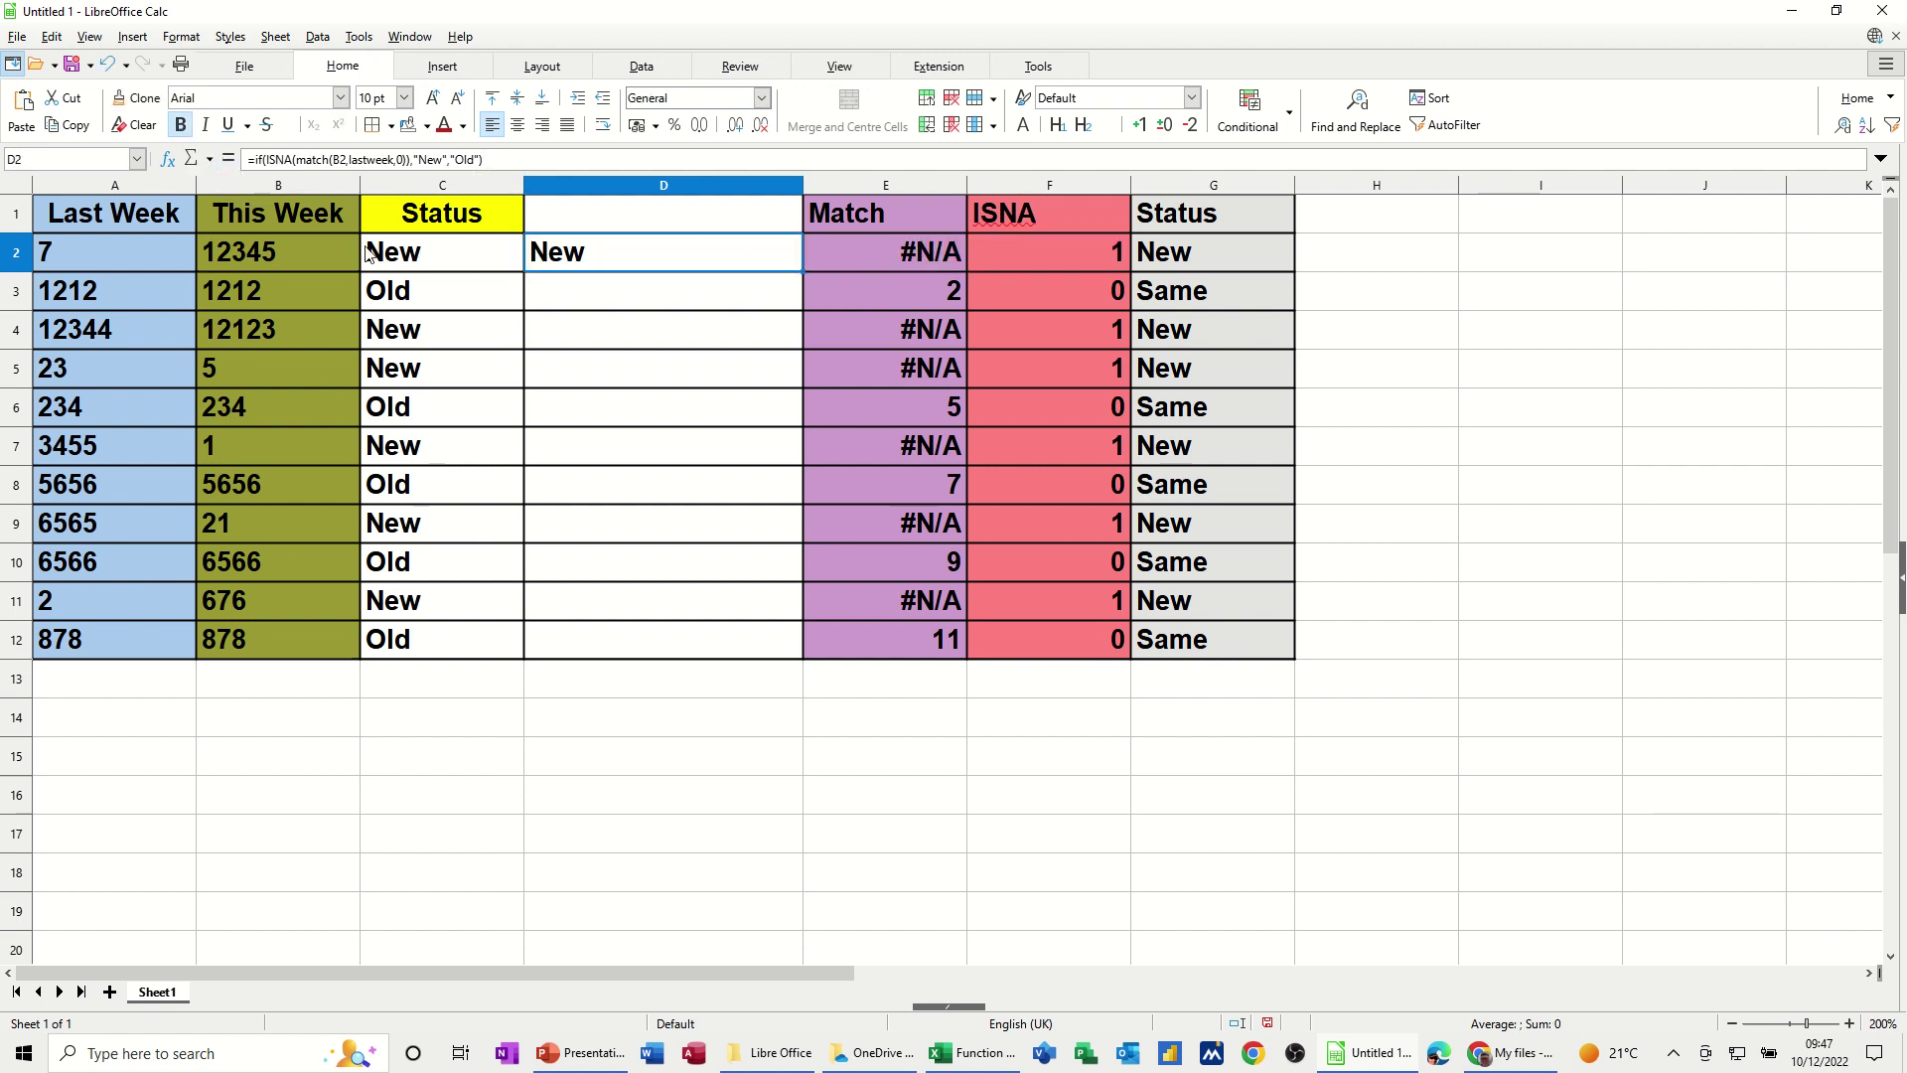
double_click(802, 276)
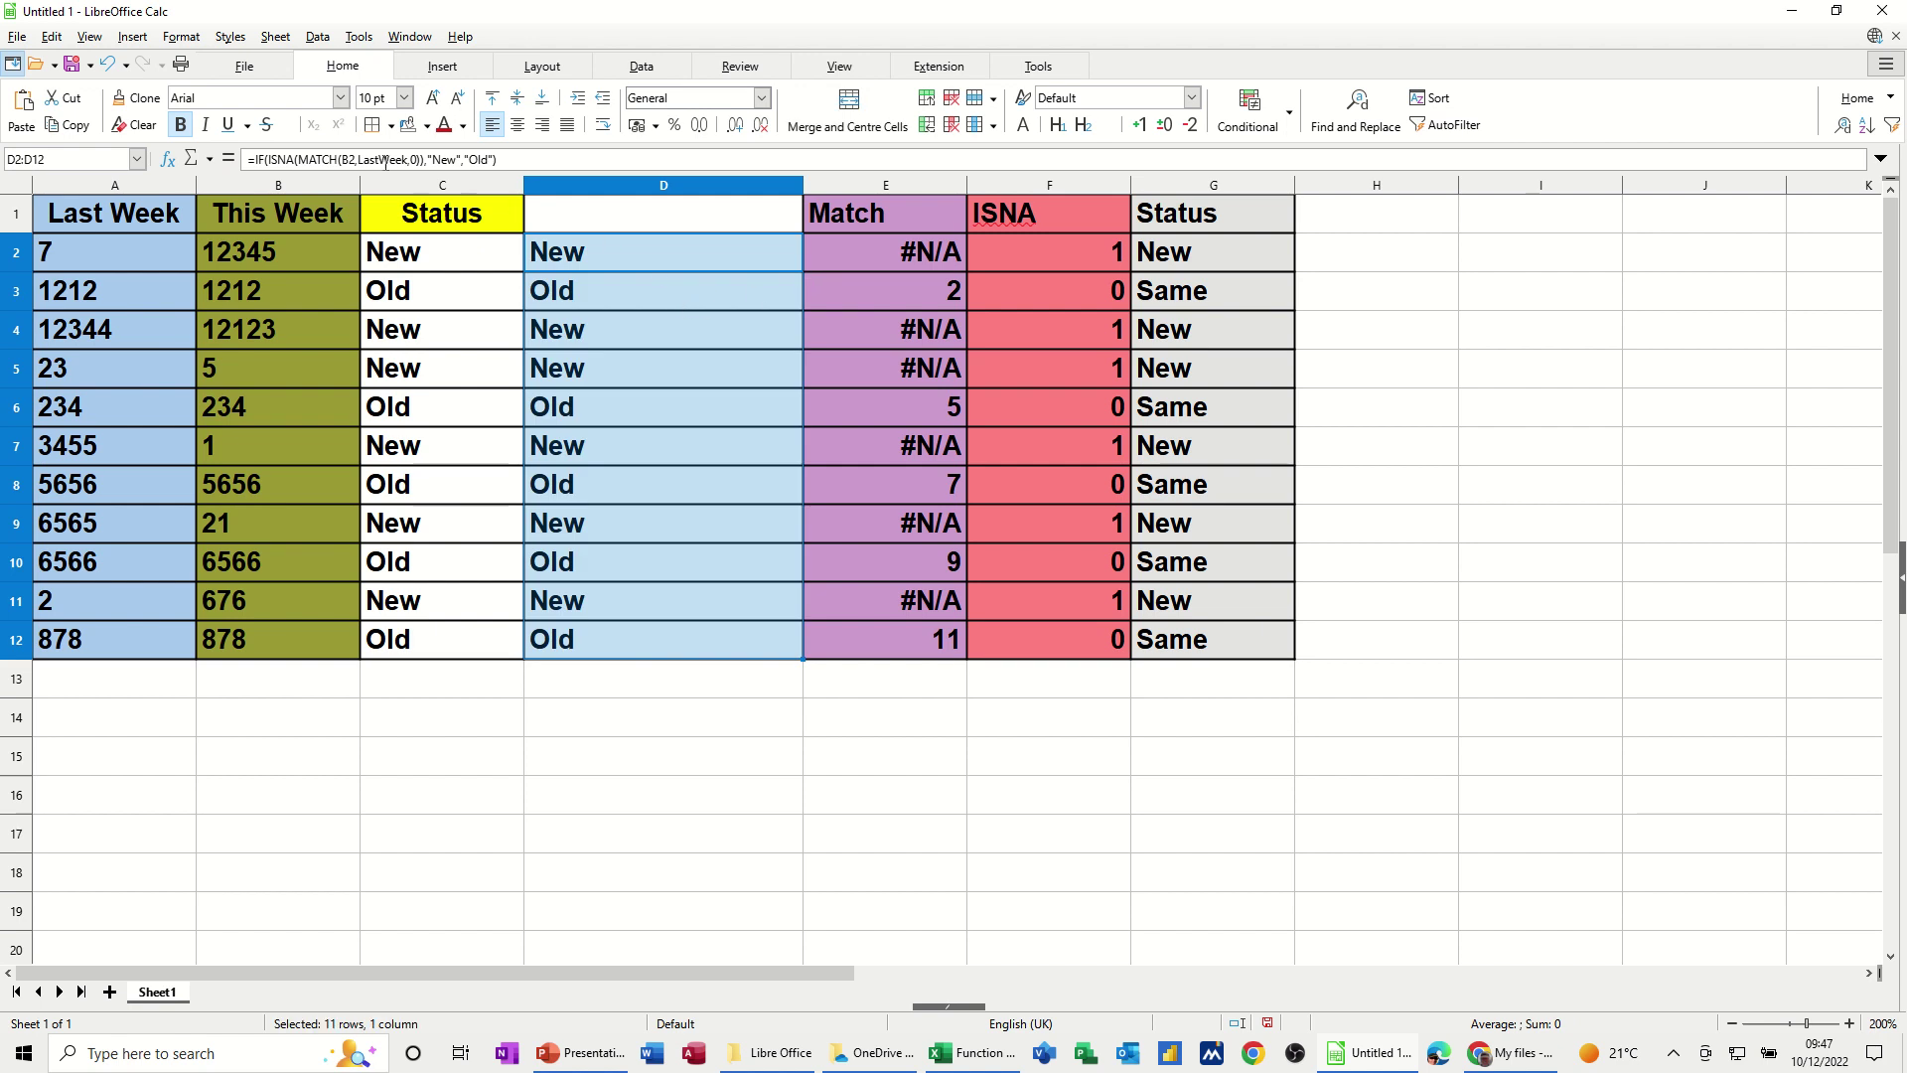